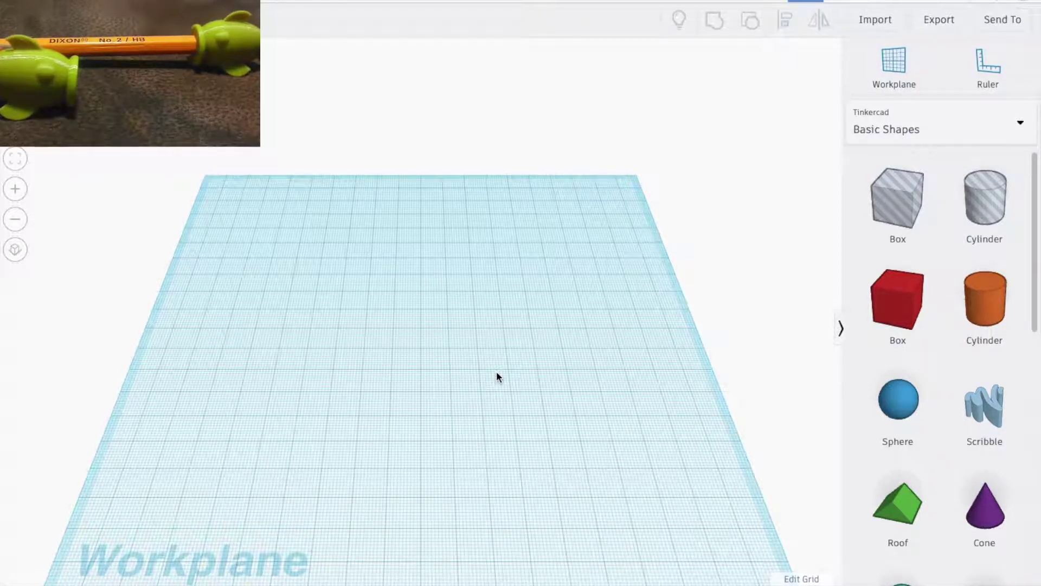
Add a torus from the basic shapes near the middle of the workplane
scroll(891, 340, down, 9)
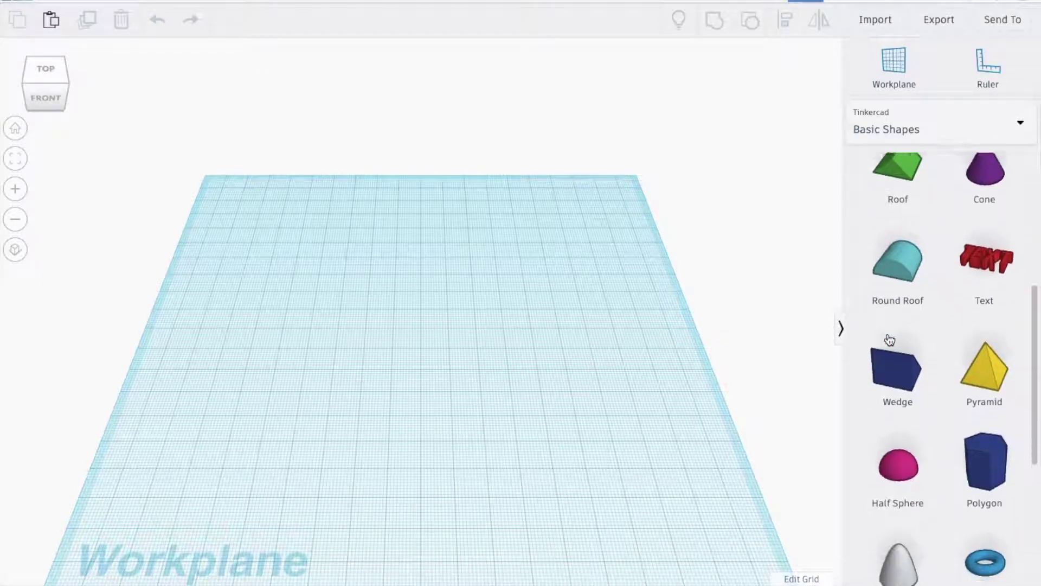
scroll(890, 339, down, 3)
drag(976, 317, 427, 311)
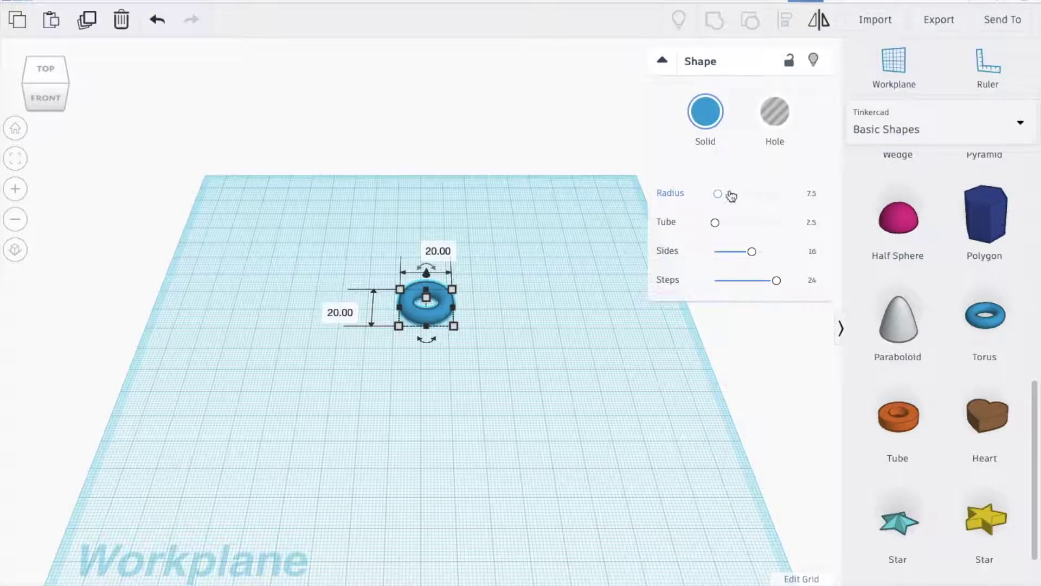
Set the torus's radius to 8, tube to 3 and sides to 24
click(812, 195)
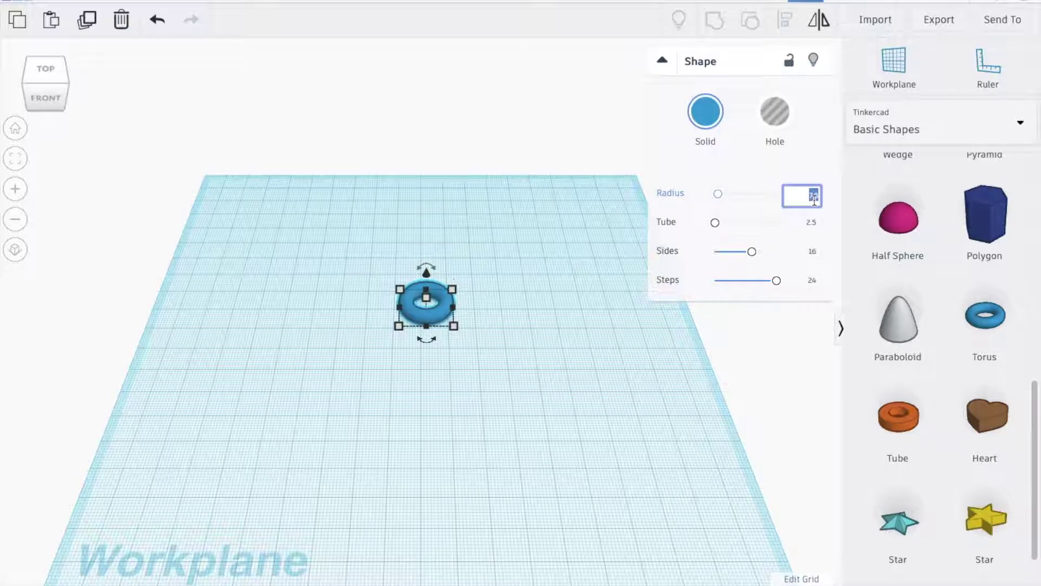
key(Return)
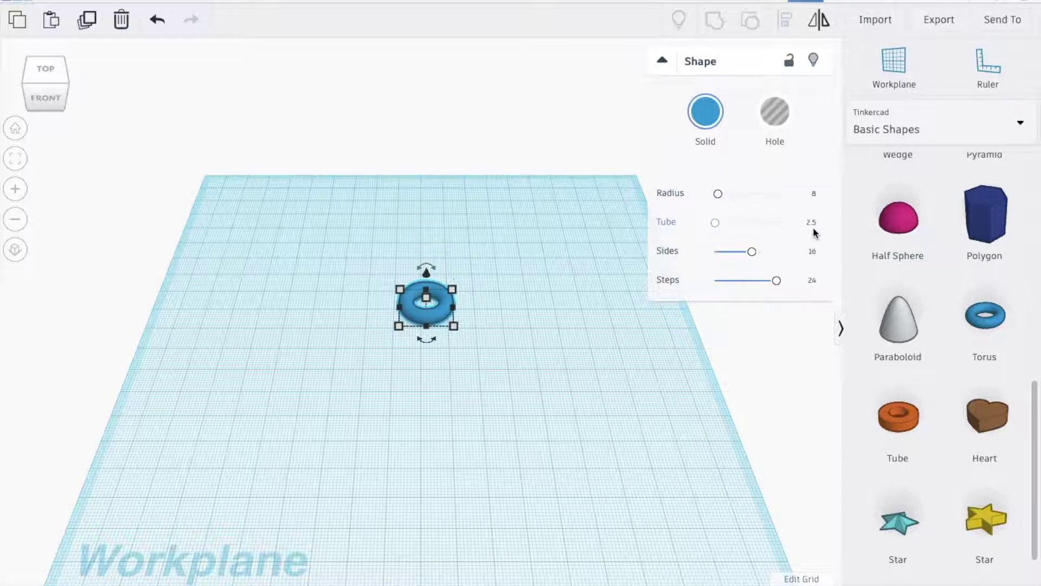
click(812, 223)
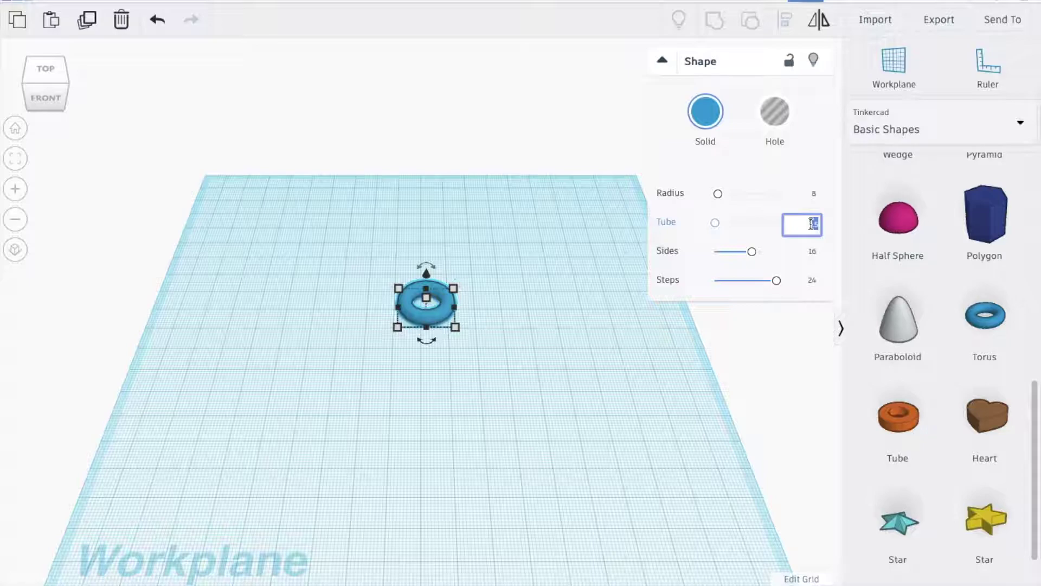
key(Return)
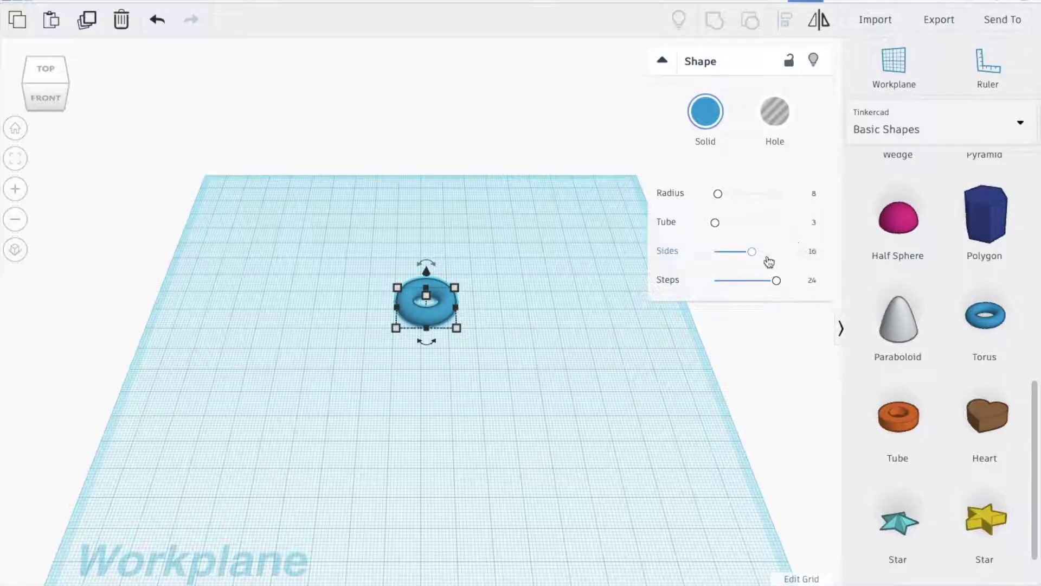
drag(752, 252, 820, 255)
Resize the torus's footprint to 18 mm in both length and width, then deselect it
mouse_move(457, 328)
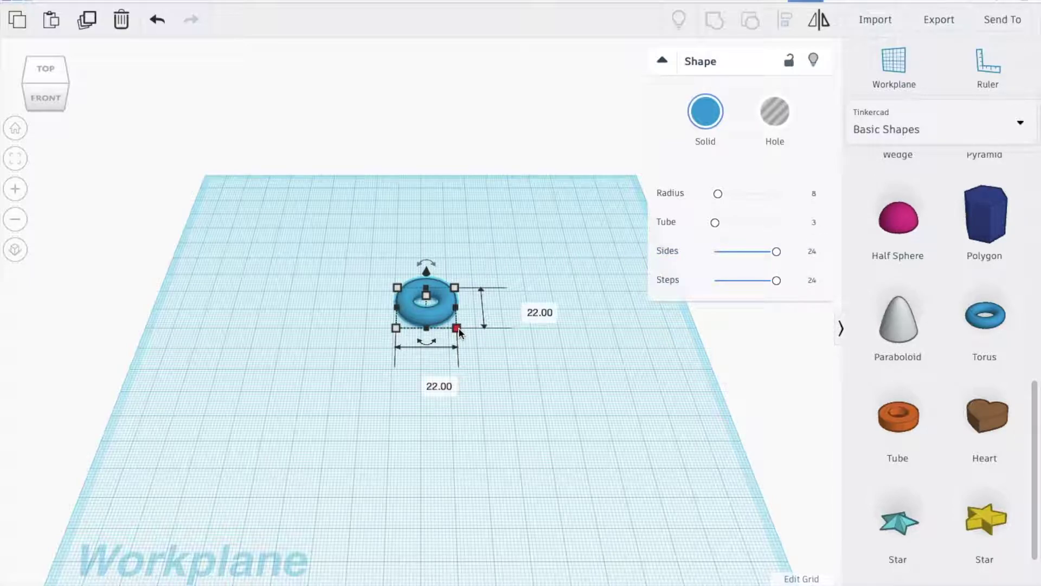
click(528, 308)
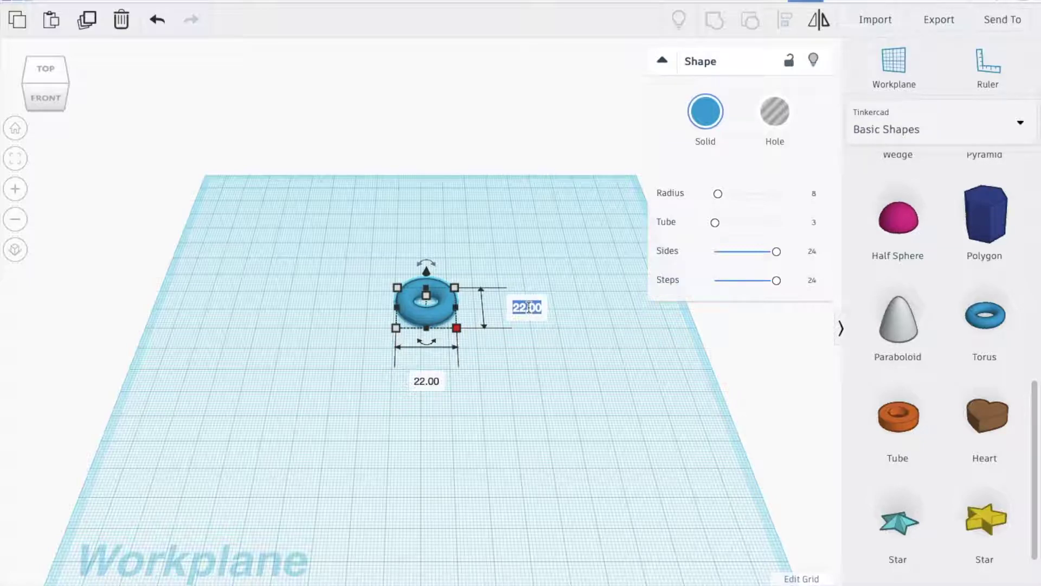
text(18)
click(427, 381)
text(18)
click(497, 372)
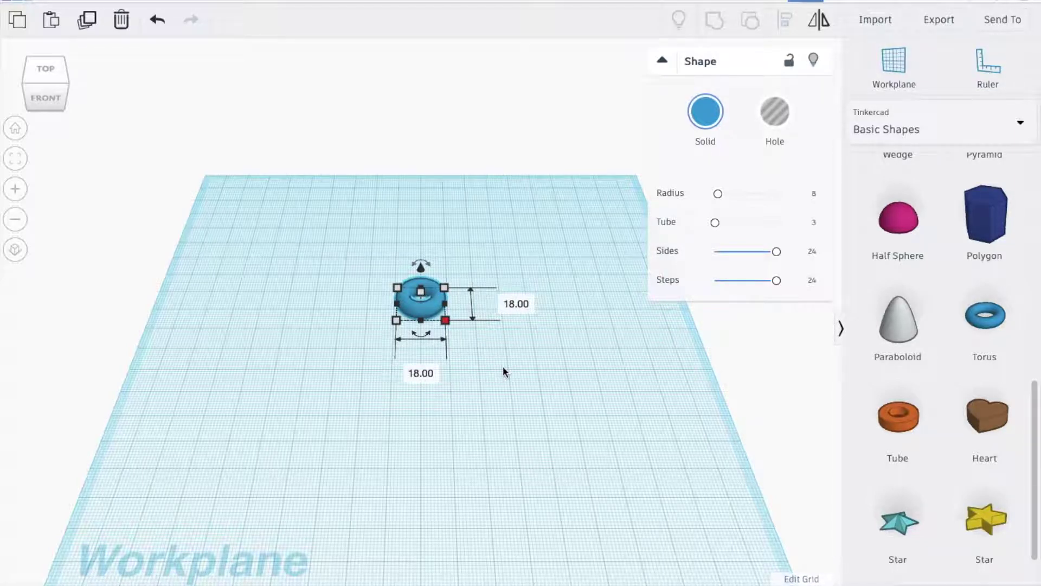
click(503, 365)
Place a sphere on the workplane beside the torus and set its height to 35 mm
scroll(943, 339, up, 5)
scroll(947, 341, down, 1)
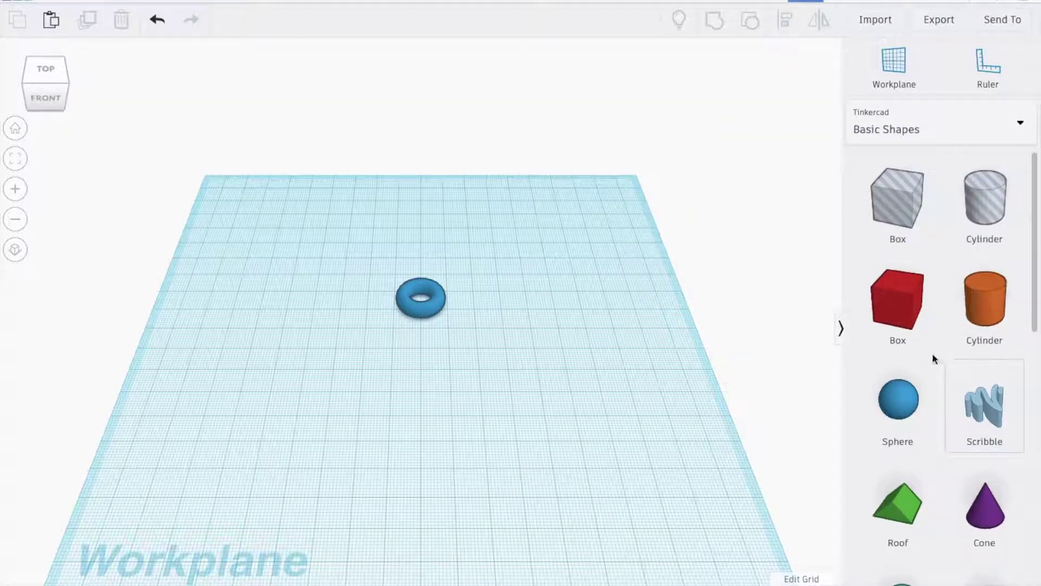
drag(899, 402, 519, 305)
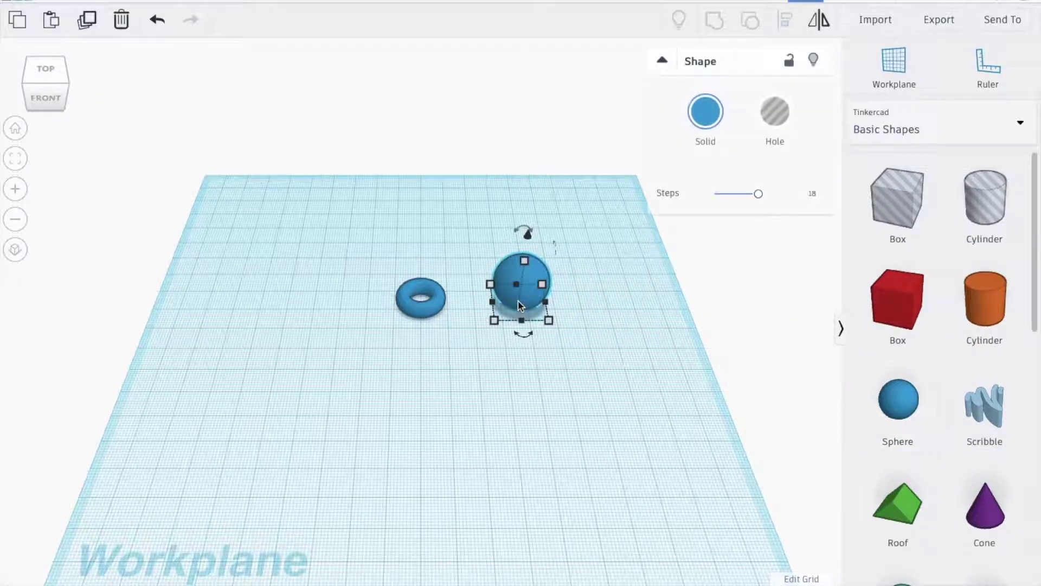
mouse_move(526, 267)
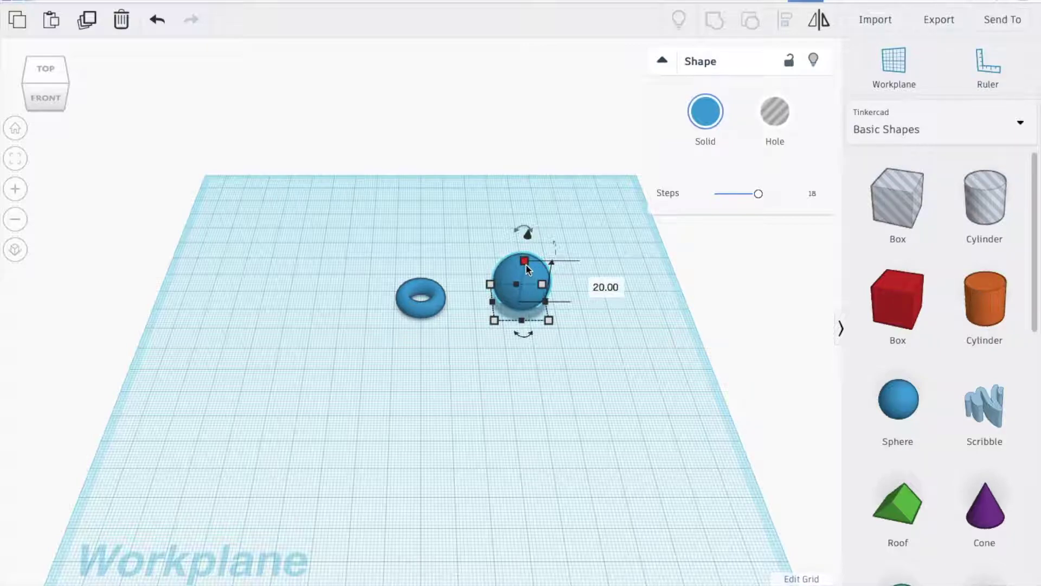
click(591, 281)
text(35)
key(Return)
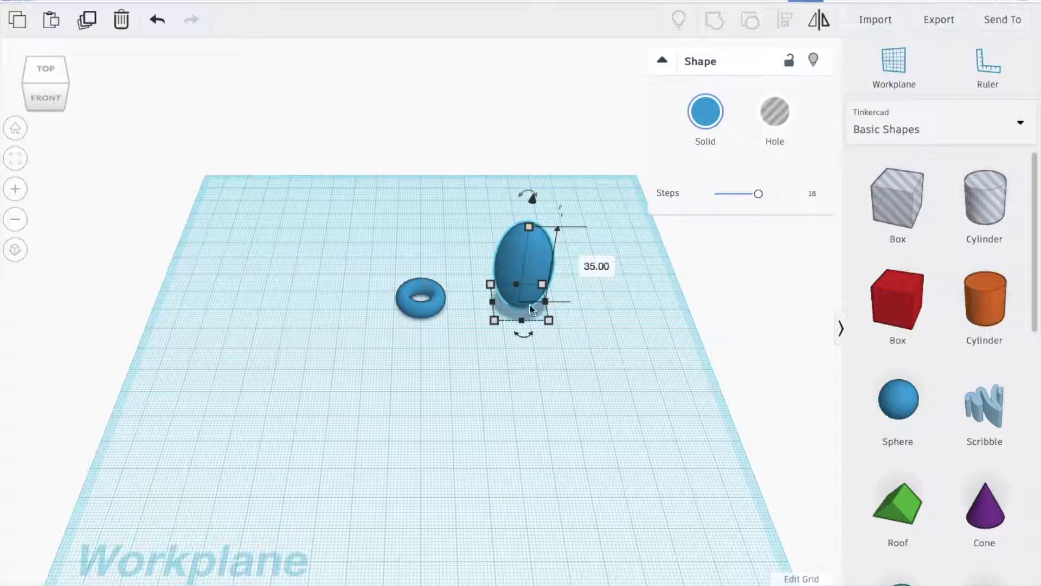
Align the torus and the stretched sphere on their centres in both horizontal directions
drag(382, 243, 591, 356)
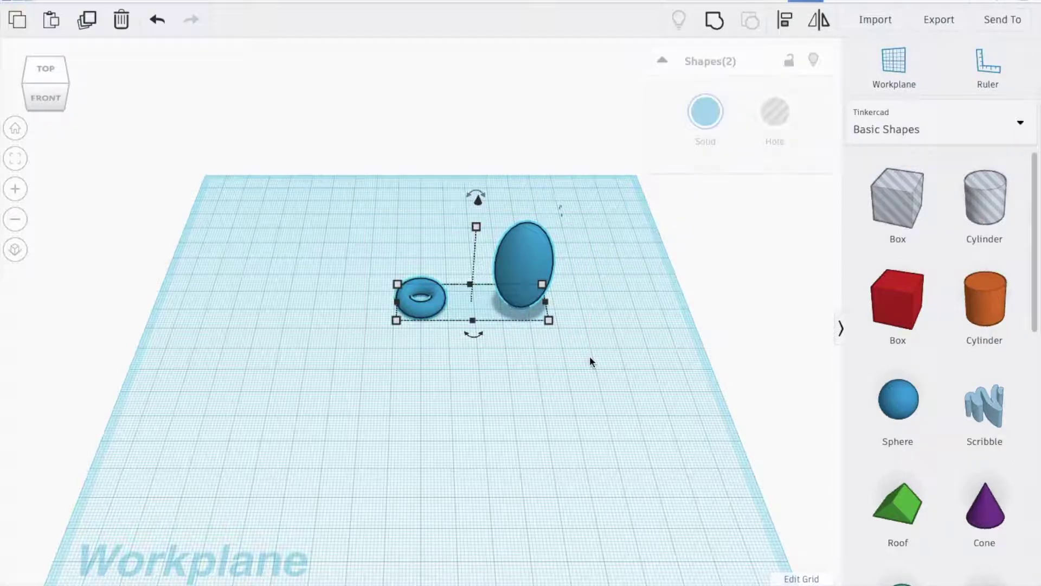
click(786, 18)
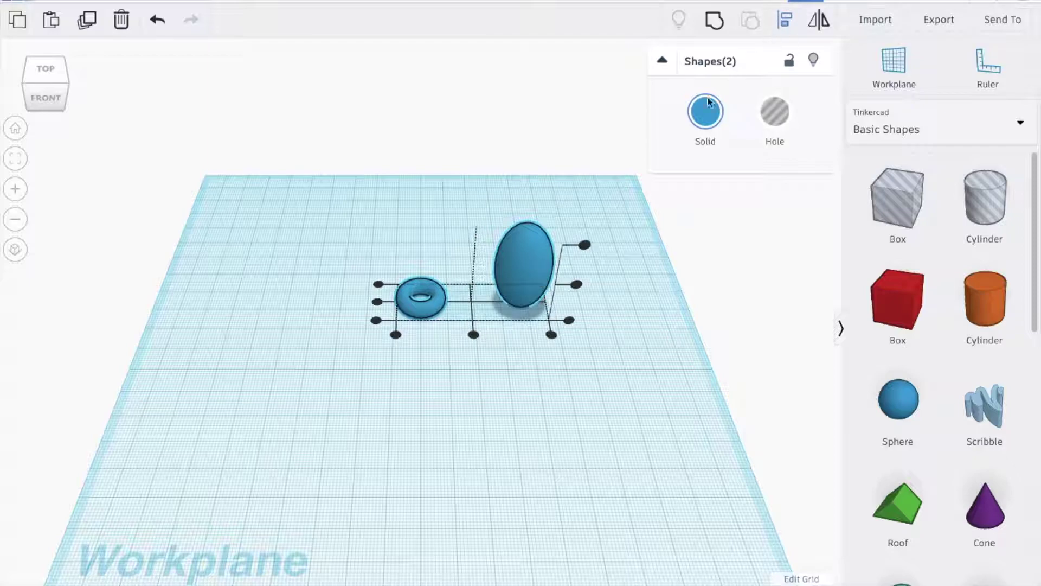
click(472, 333)
click(426, 302)
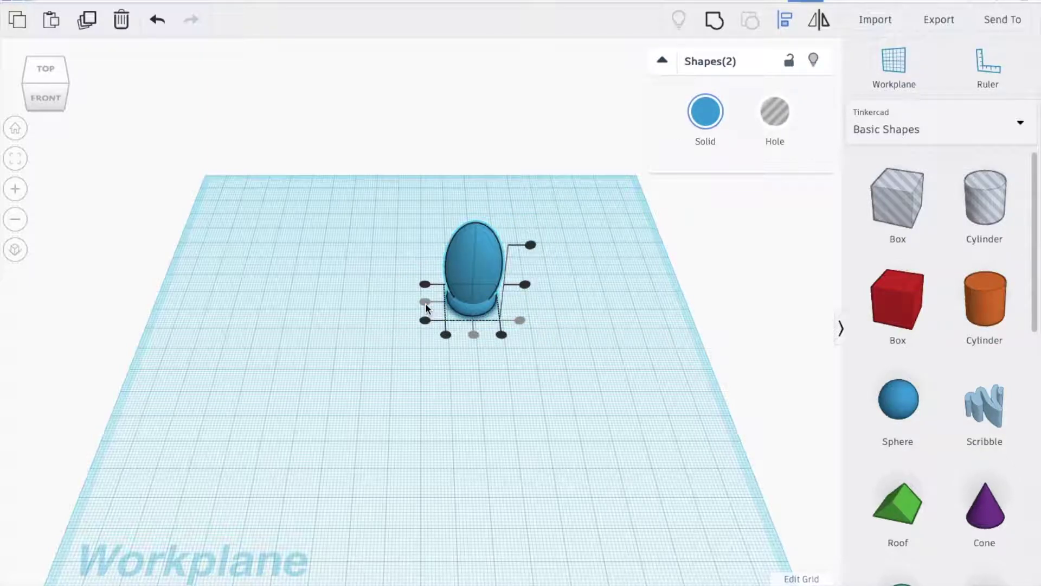
click(313, 293)
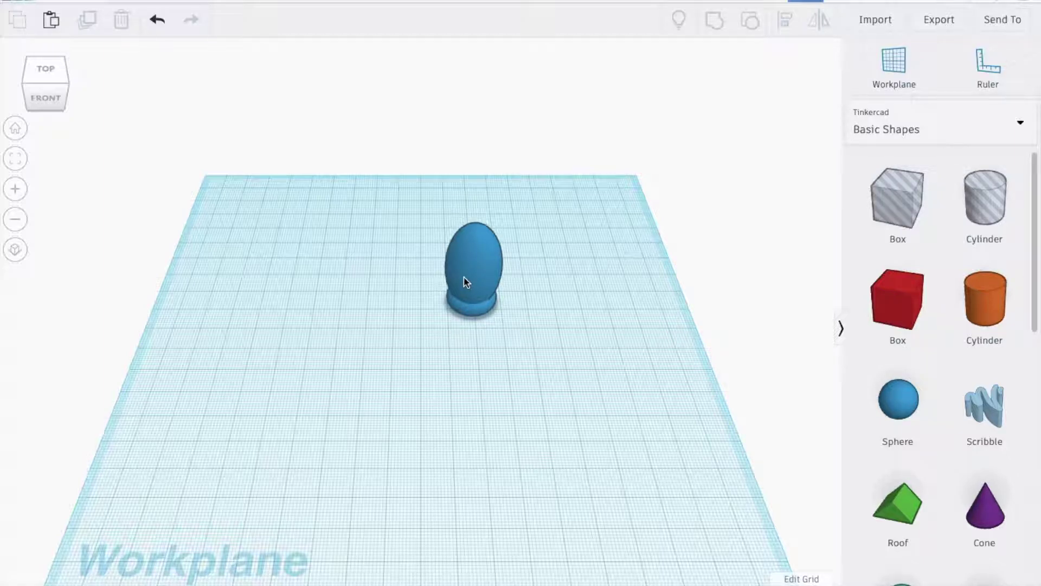
Add a solid cylinder beside the blue body and raise its number of sides to 64
right_drag(492, 362, 520, 100)
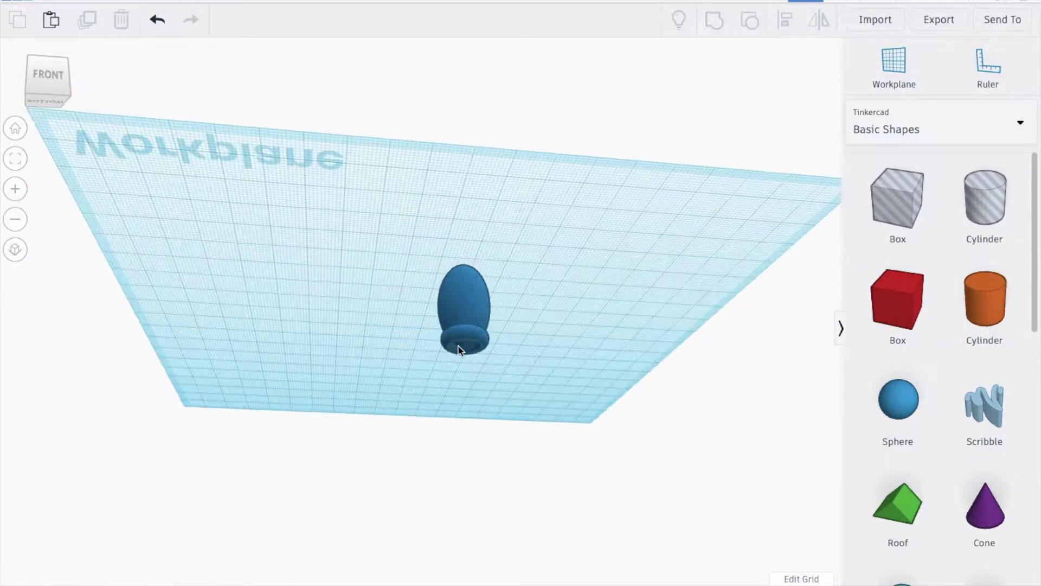
right_drag(551, 226, 542, 374)
drag(984, 301, 568, 318)
drag(721, 194, 842, 199)
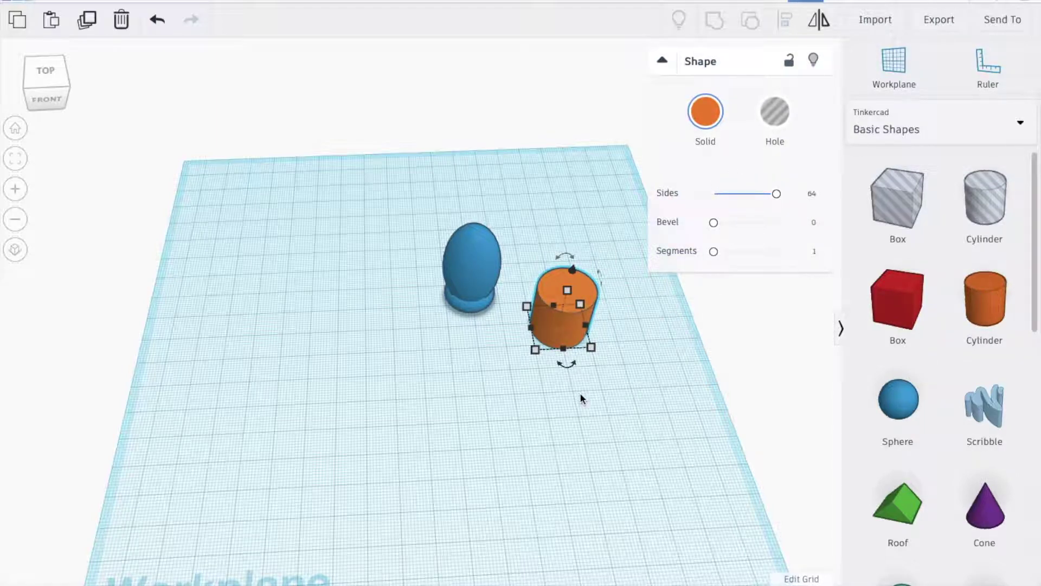
Resize the cylinder's footprint to 7.8 mm in both length and width
mouse_move(536, 350)
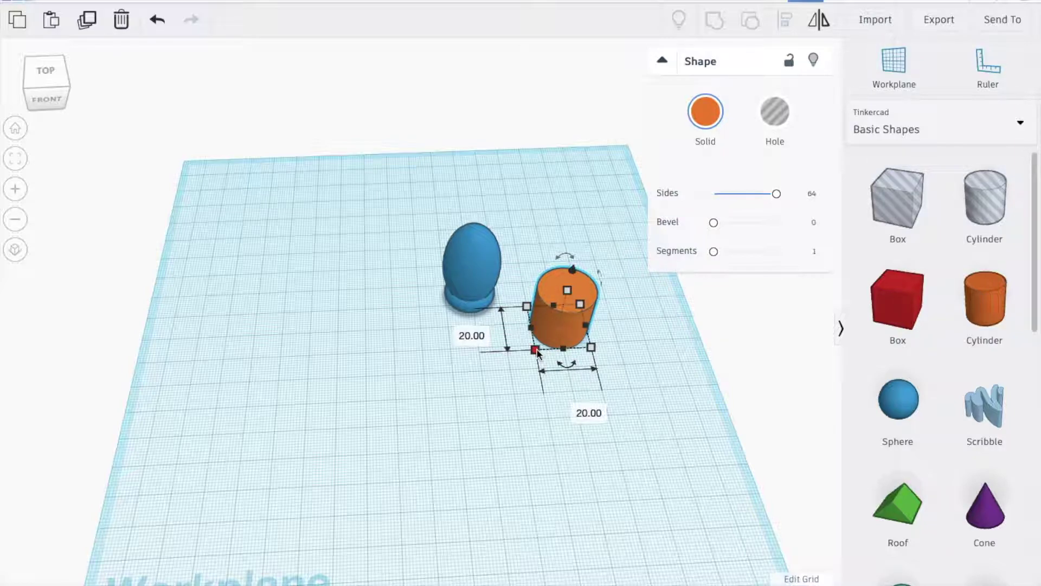
click(459, 331)
text(7.8)
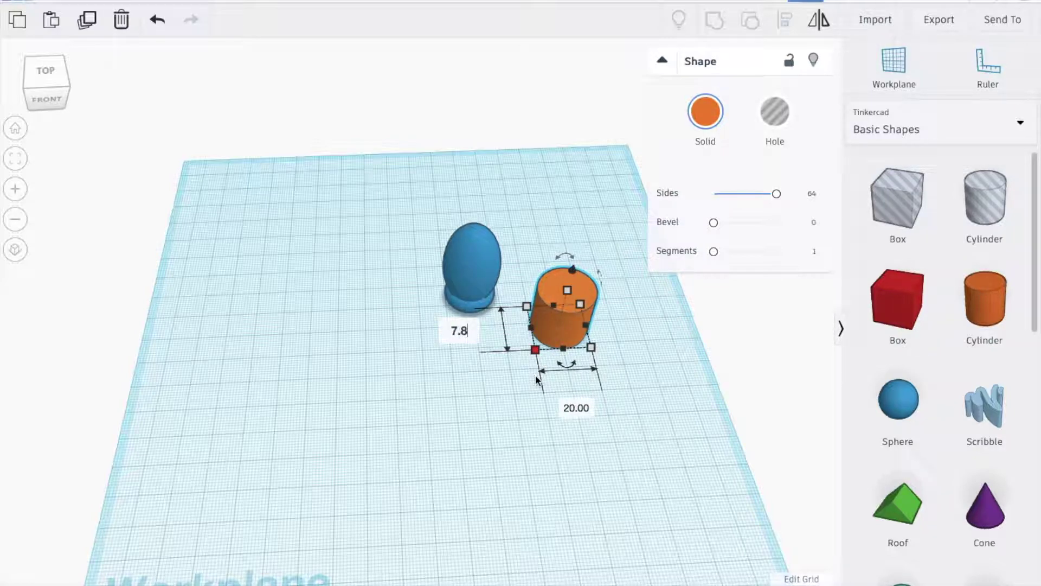
click(583, 409)
text(7.)
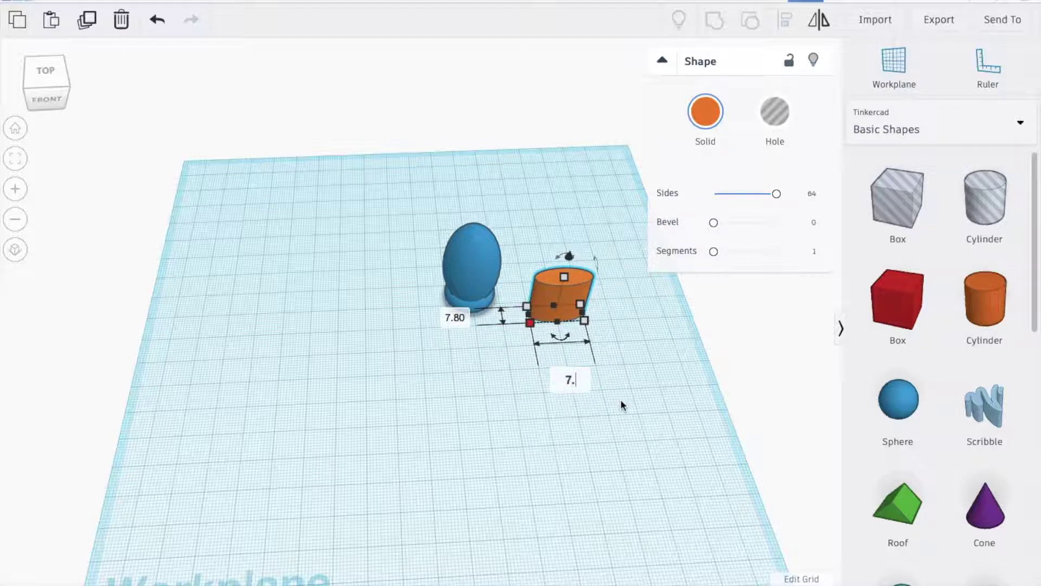
text(8)
key(Return)
Set the cylinder's height to 15 mm and turn it into a hole
click(581, 277)
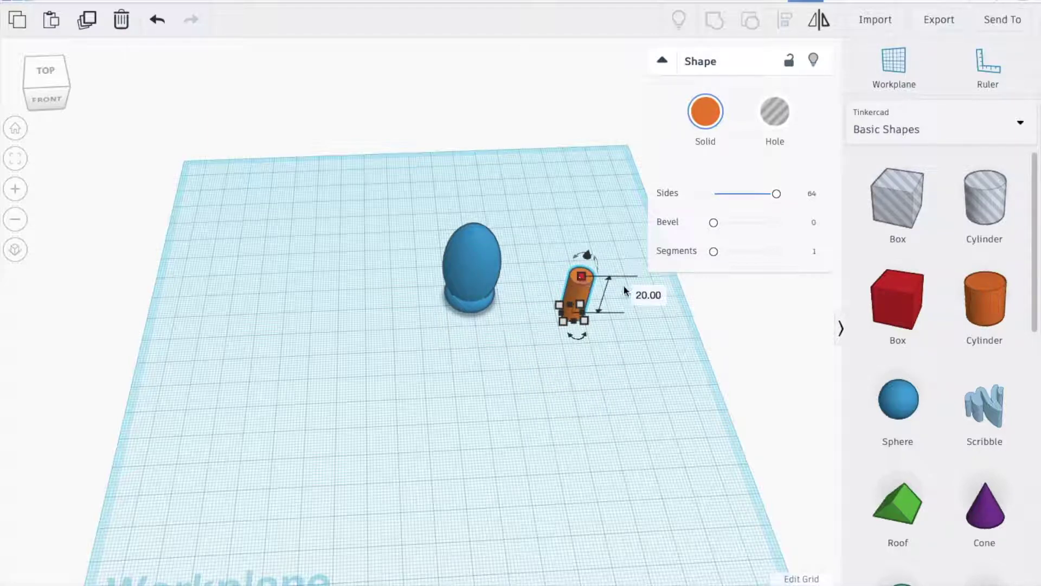
click(647, 294)
text(15)
key(Return)
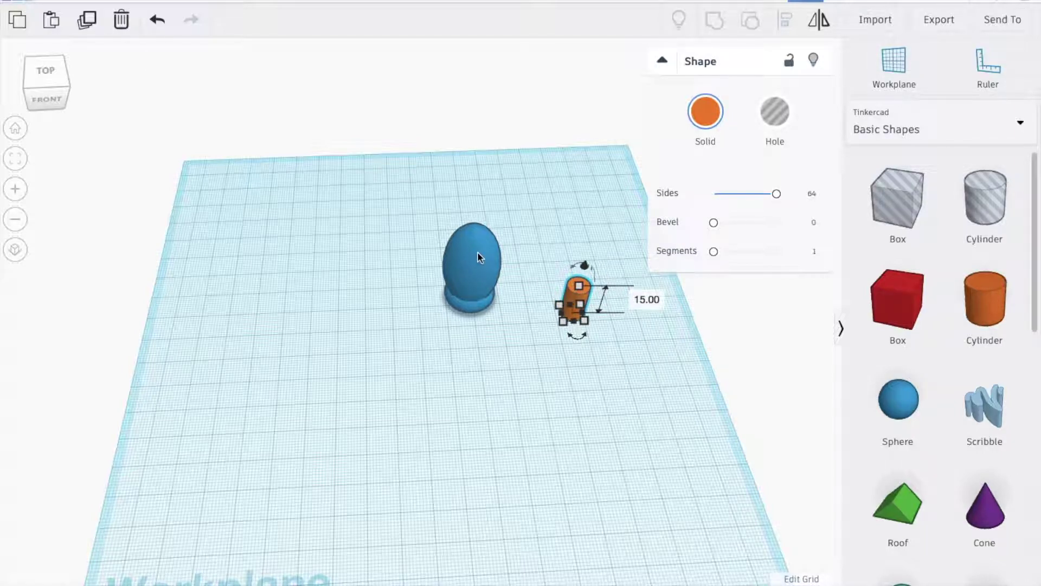
click(774, 113)
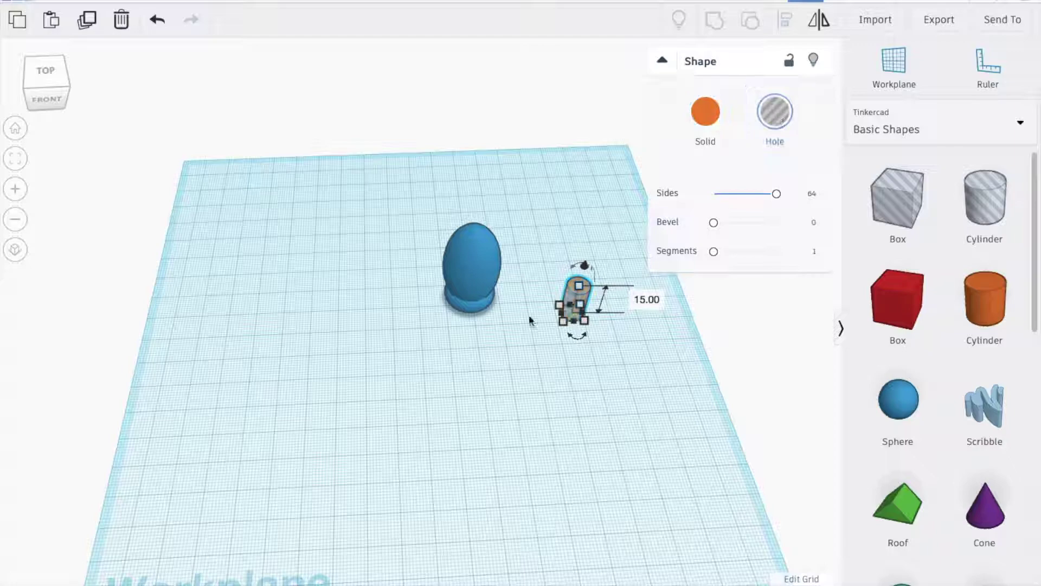
Align the torus, the stretched sphere and the hole cylinder on their centres in both horizontal directions
drag(389, 193, 636, 379)
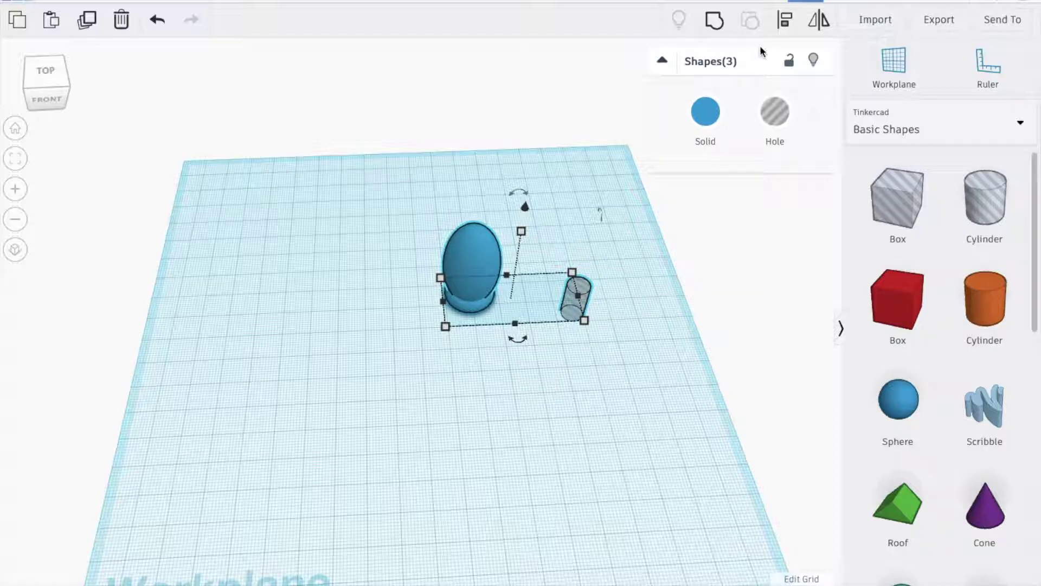
click(785, 20)
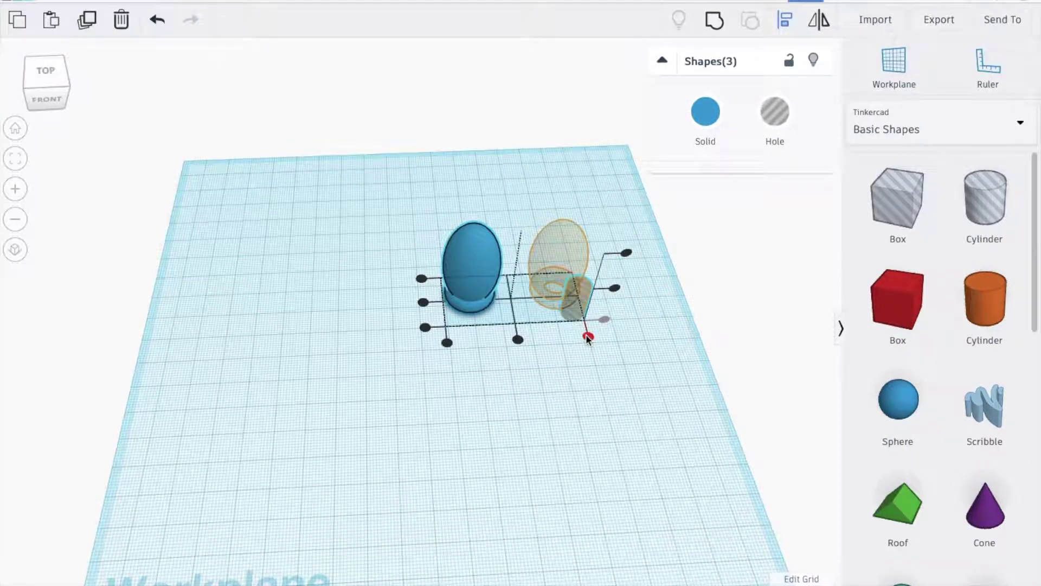
click(518, 340)
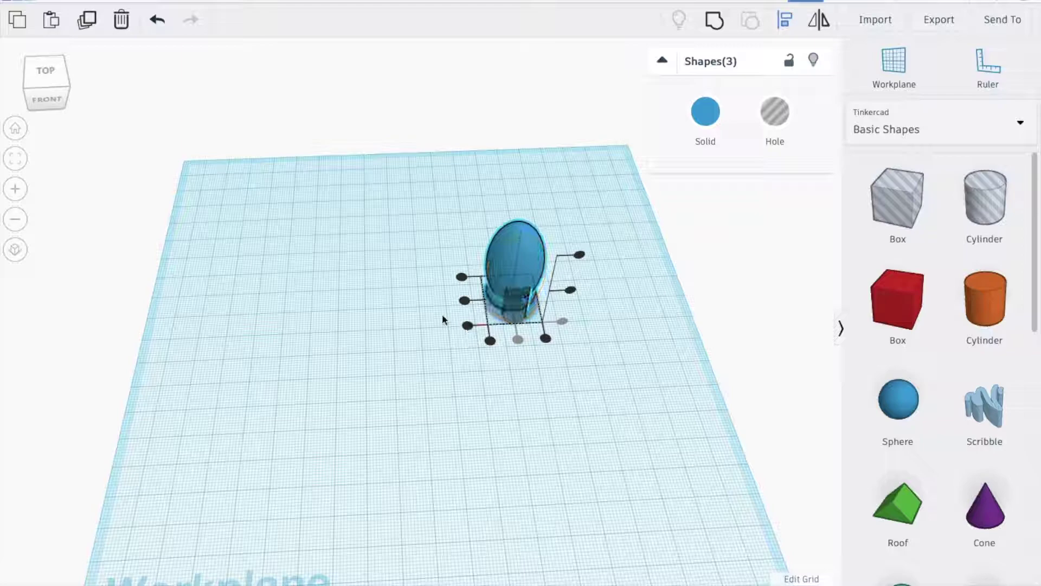
click(466, 301)
Group the three aligned shapes so the cylinder cuts a pencil hole, and check the body's underside
right_drag(576, 438, 537, 428)
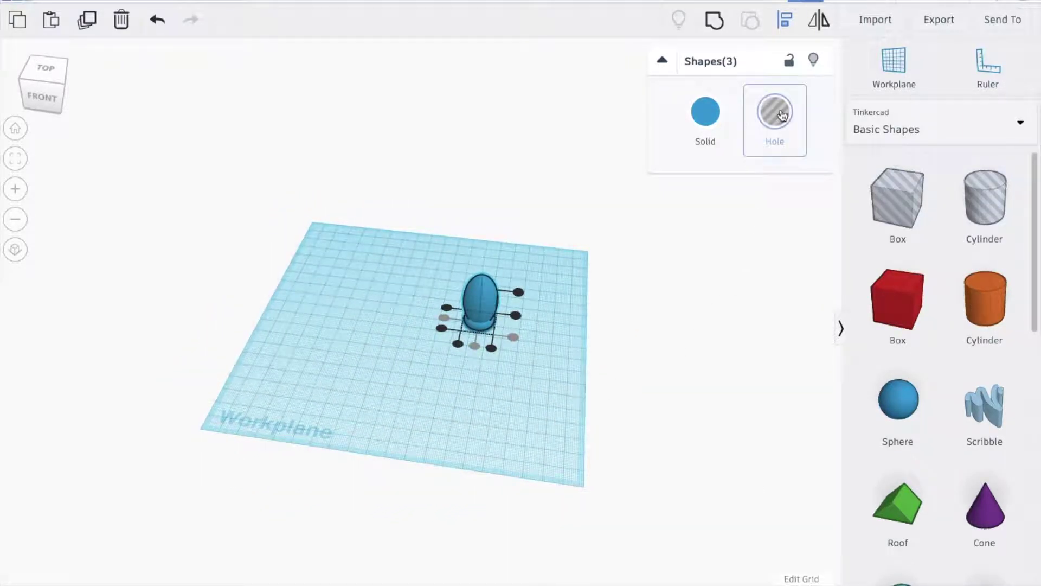
click(714, 22)
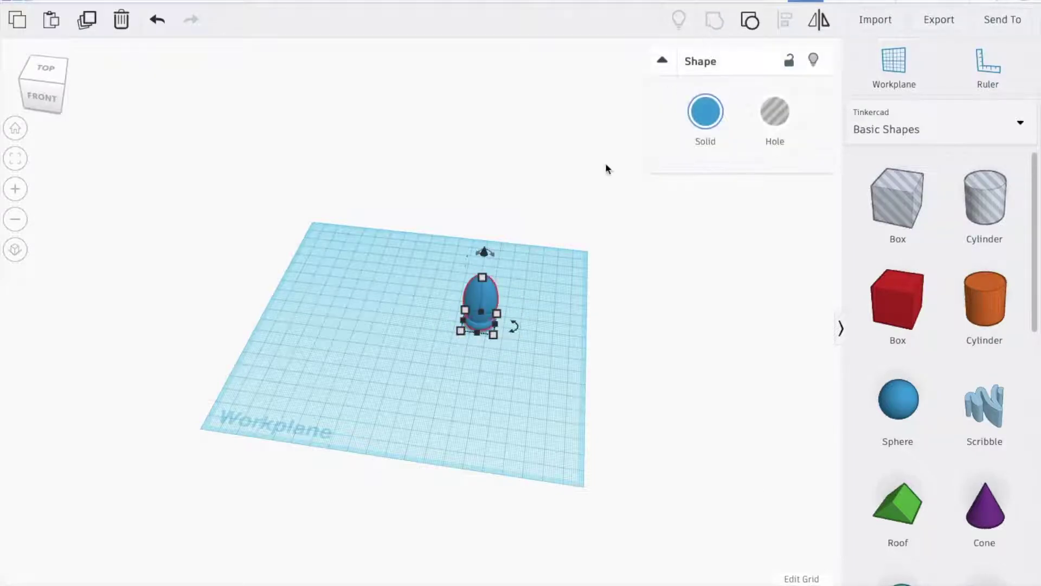
right_drag(465, 421, 486, 262)
scroll(480, 346, up, 5)
scroll(479, 346, down, 2)
scroll(480, 346, up, 2)
right_drag(573, 262, 496, 357)
scroll(496, 357, down, 2)
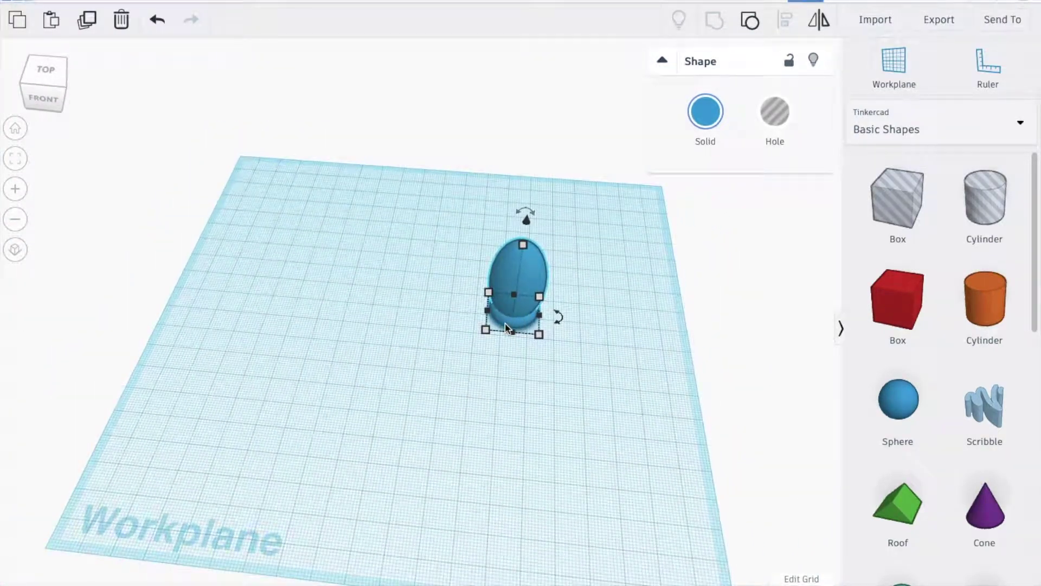
Place a hole box beside the grouped body and collapse its shape settings
scroll(507, 328, up, 3)
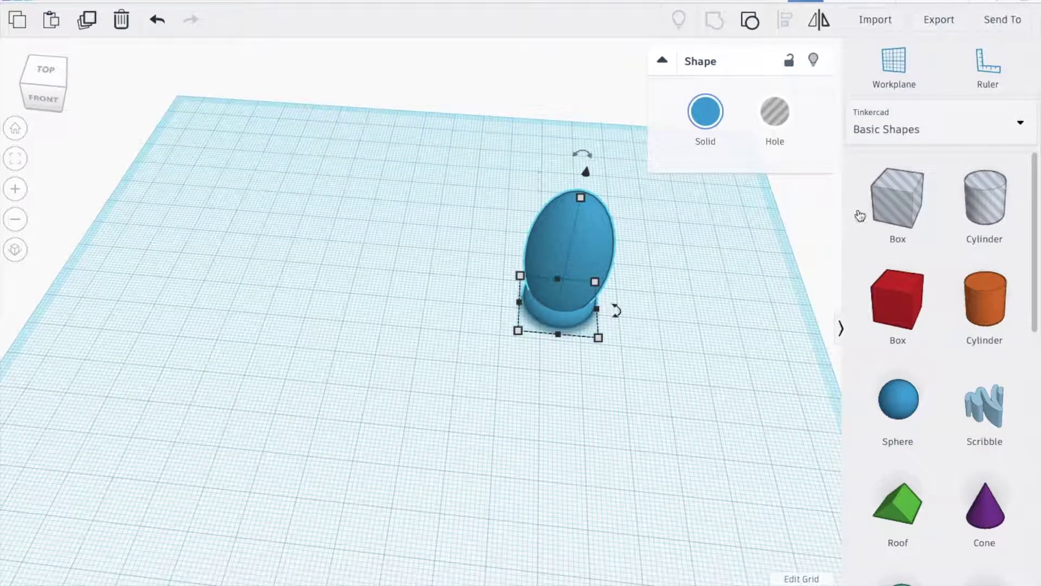
drag(921, 200, 657, 313)
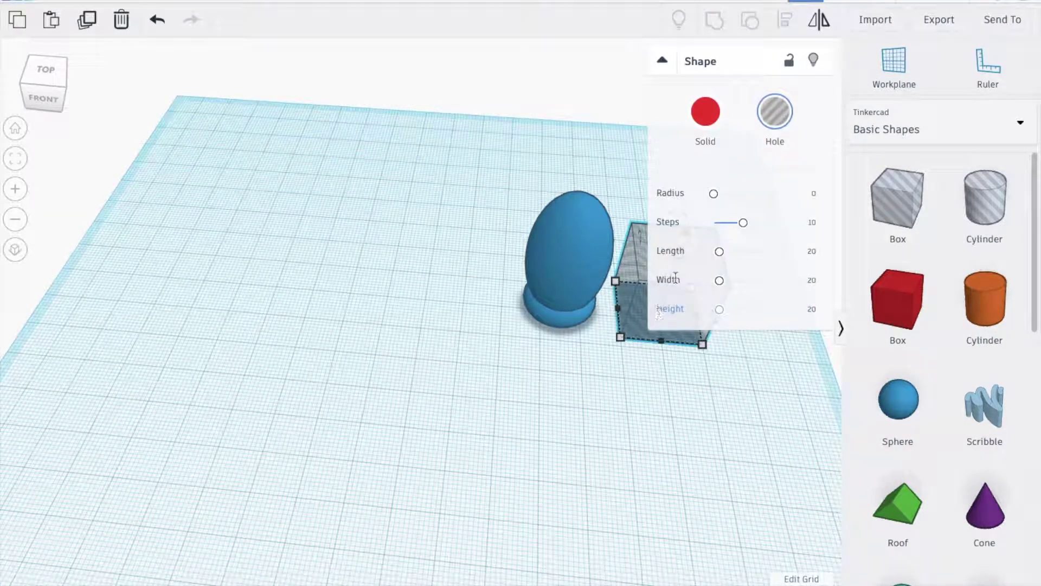
click(624, 171)
click(663, 264)
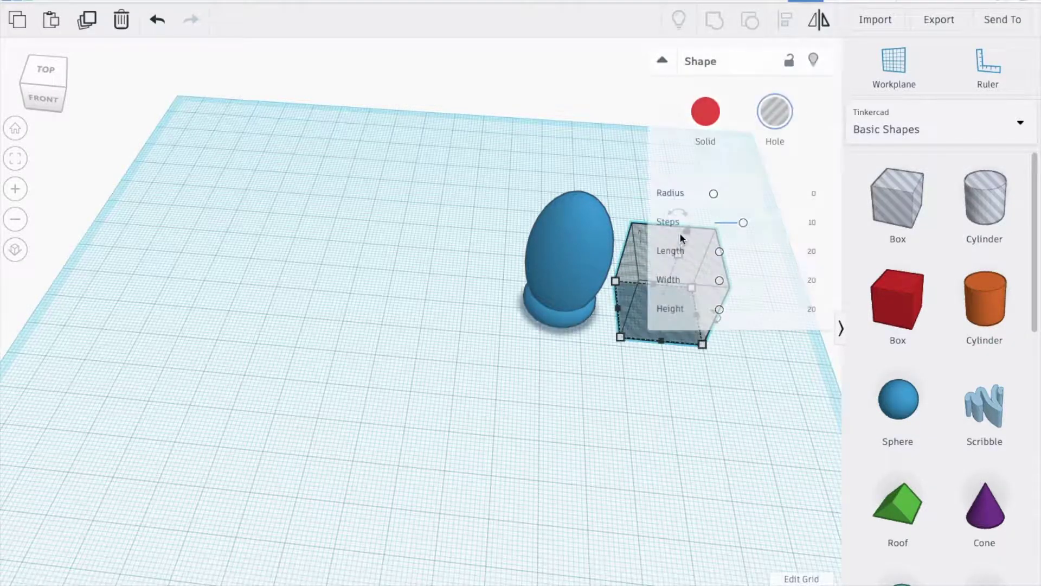
click(663, 61)
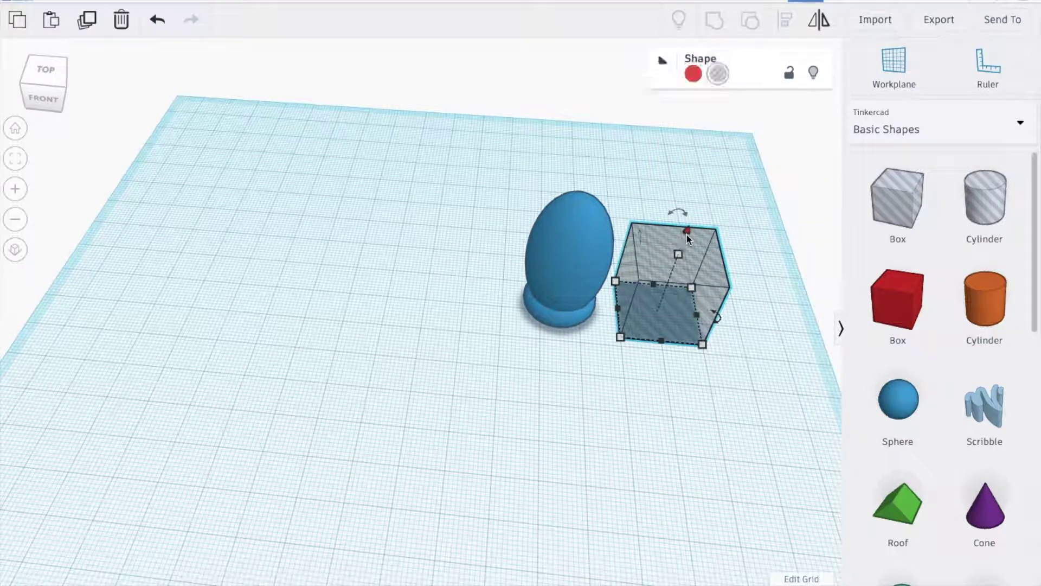
Move the hole box over the body's base and group the two shapes to cut away the overlapping part
drag(673, 276, 532, 306)
drag(456, 166, 655, 378)
click(715, 20)
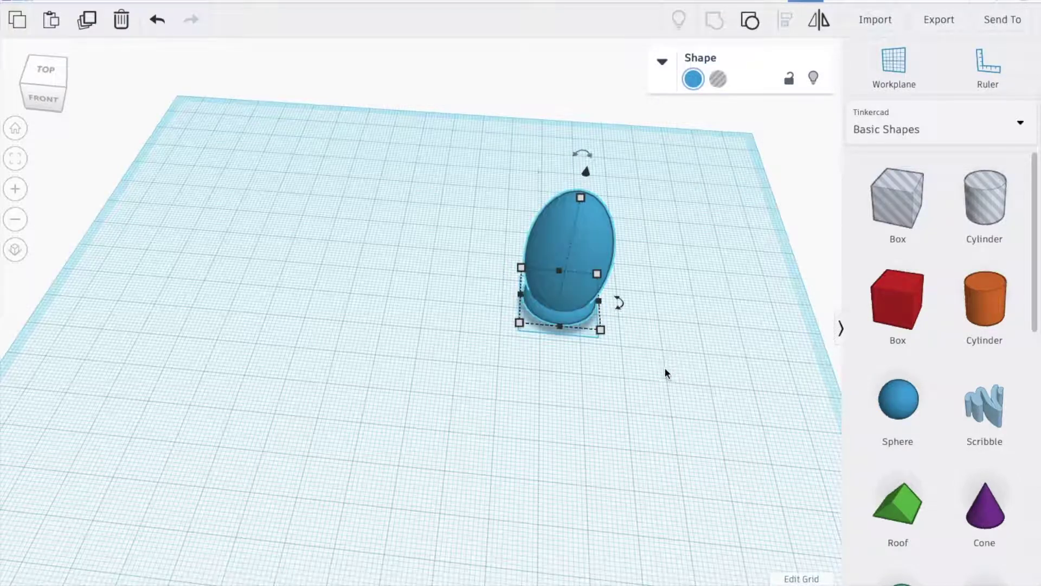
Lower the cut body onto the workplane and deselect it
right_drag(665, 371, 584, 224)
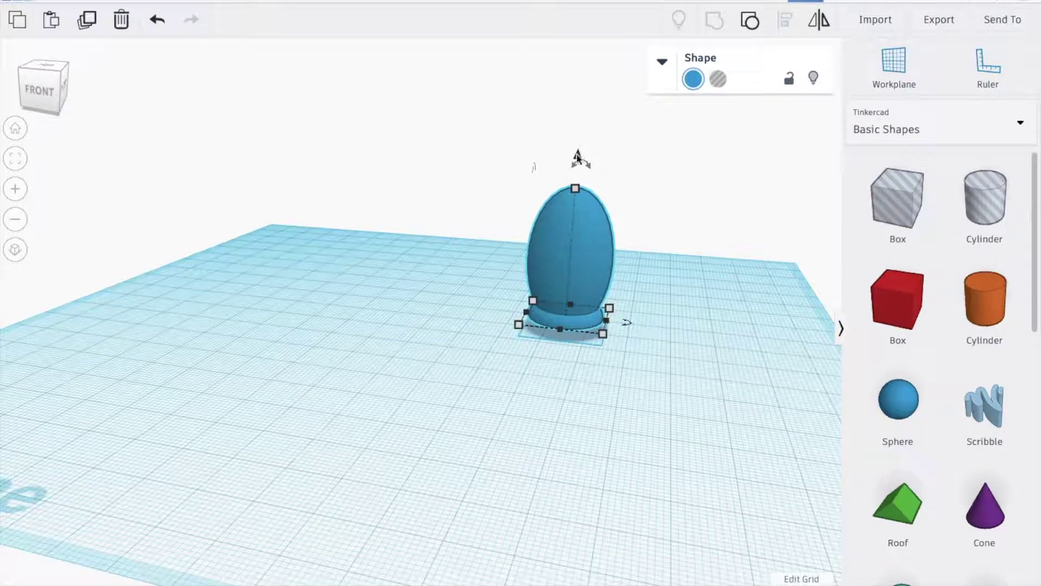
drag(580, 156, 576, 168)
click(488, 386)
right_drag(488, 386, 523, 429)
Place a sphere beside the body and resize it to 6 mm in height, length and width
drag(898, 400, 652, 349)
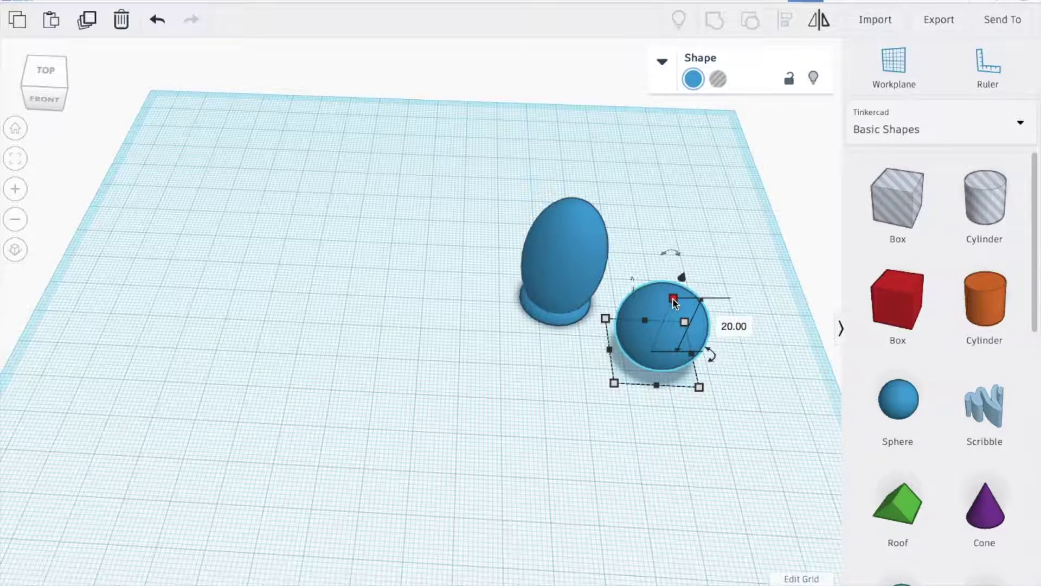
click(742, 328)
text(6)
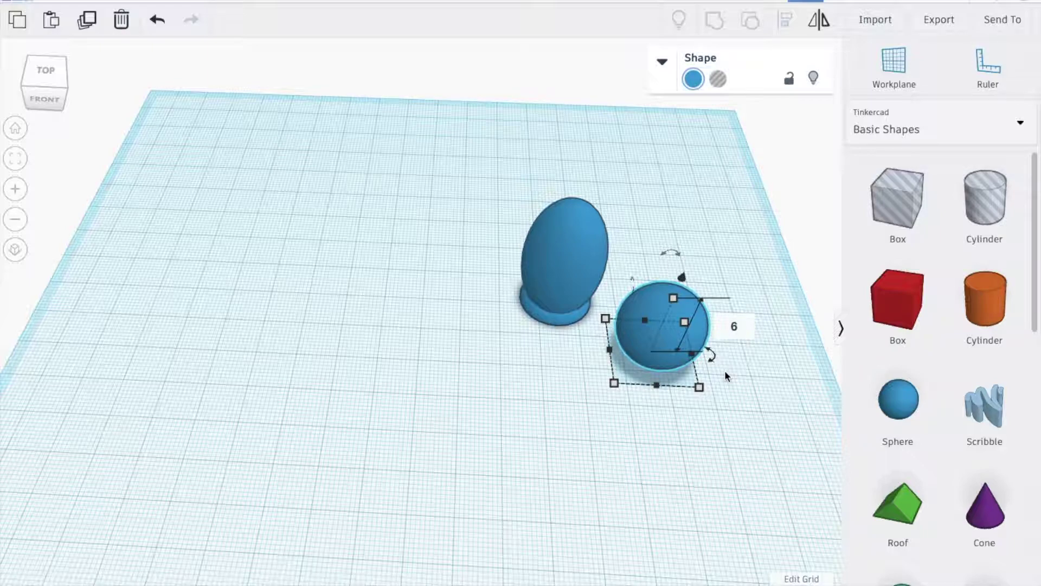
key(Return)
text(6)
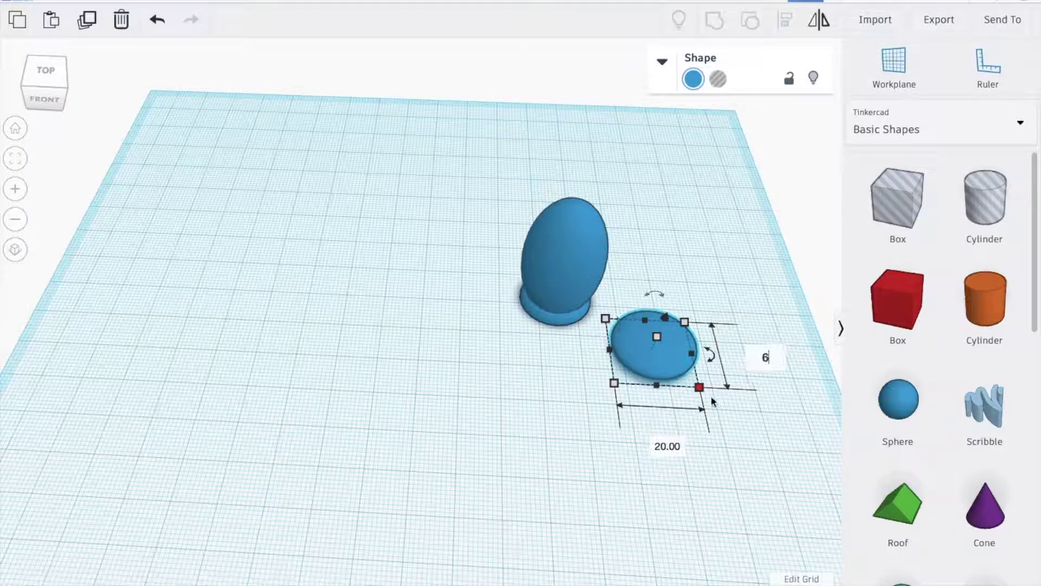
click(671, 445)
text(6)
key(Return)
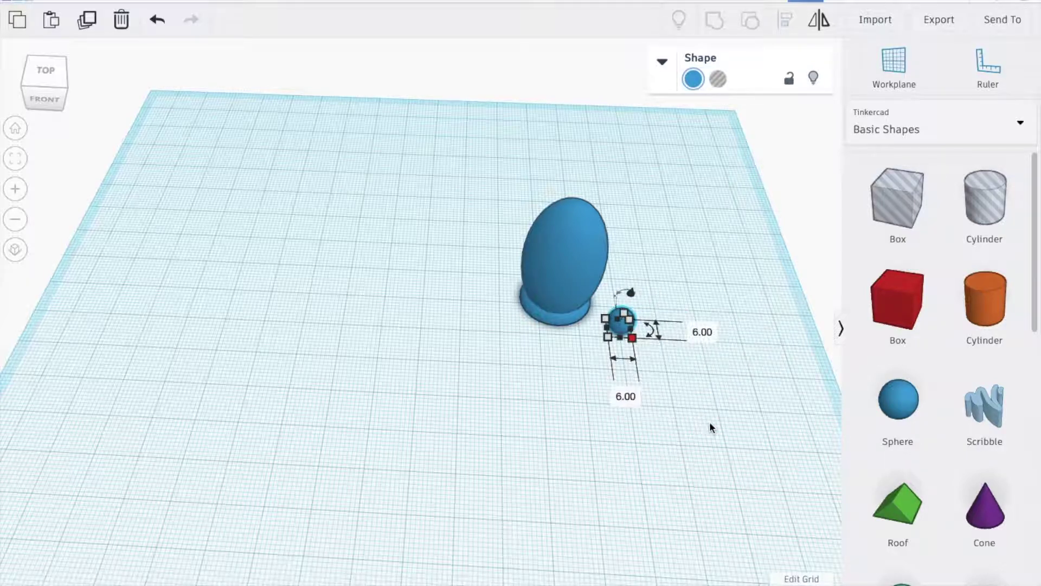
Shift the body slightly, set the small sphere against its lower front on one side, and raise it off the workplane as an eye
drag(563, 291, 540, 293)
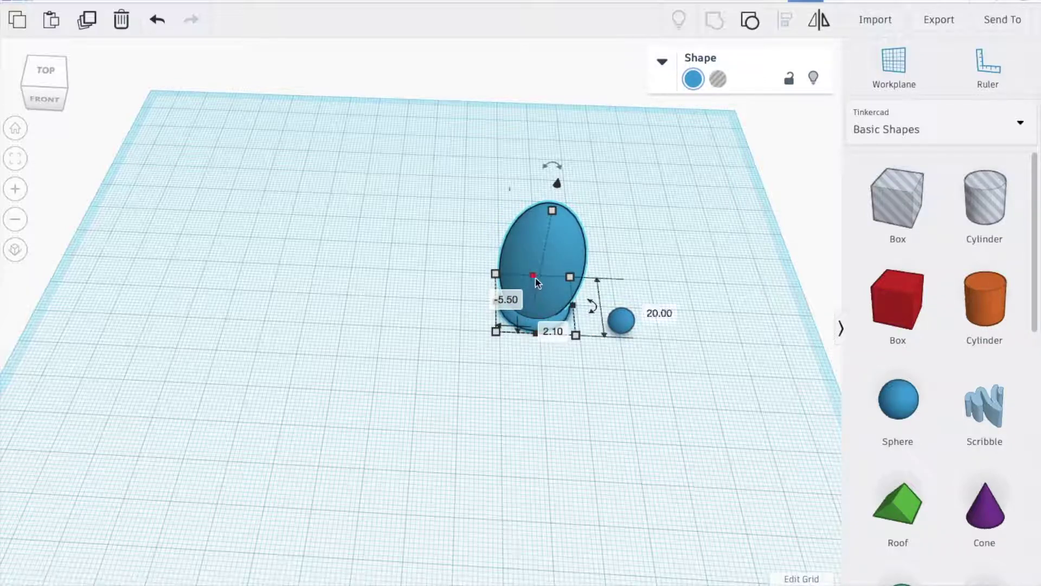
drag(530, 248, 532, 249)
drag(620, 321, 516, 312)
scroll(516, 312, up, 4)
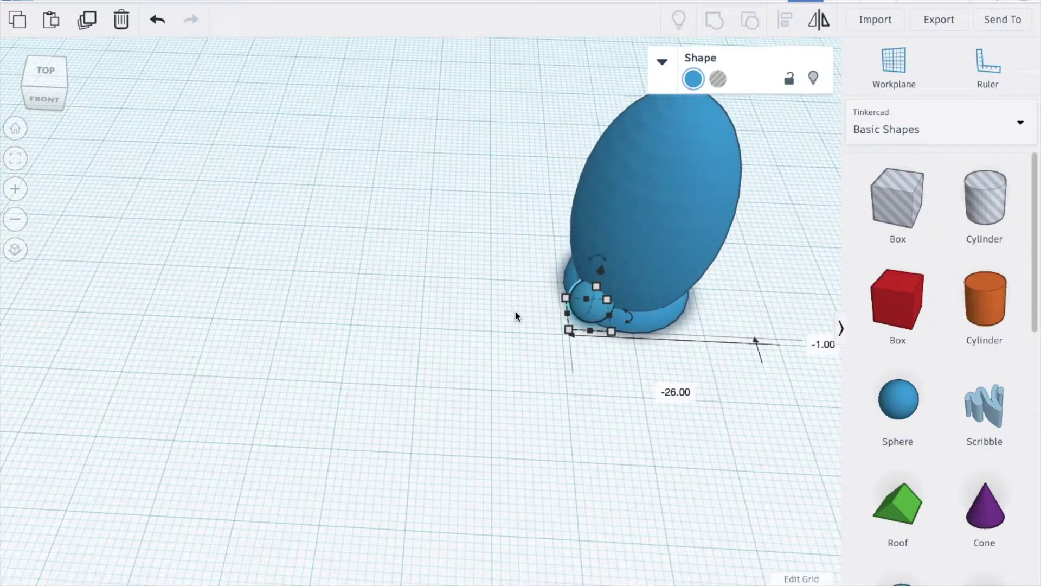
scroll(515, 310, up, 5)
drag(567, 311, 405, 305)
scroll(518, 302, down, 4)
right_drag(436, 302, 418, 308)
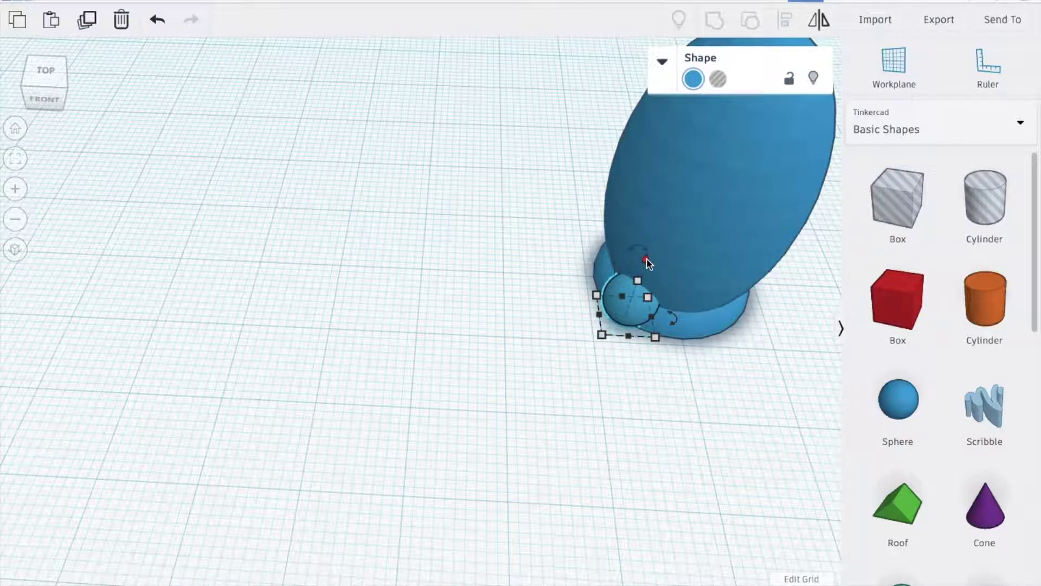
drag(648, 263, 658, 222)
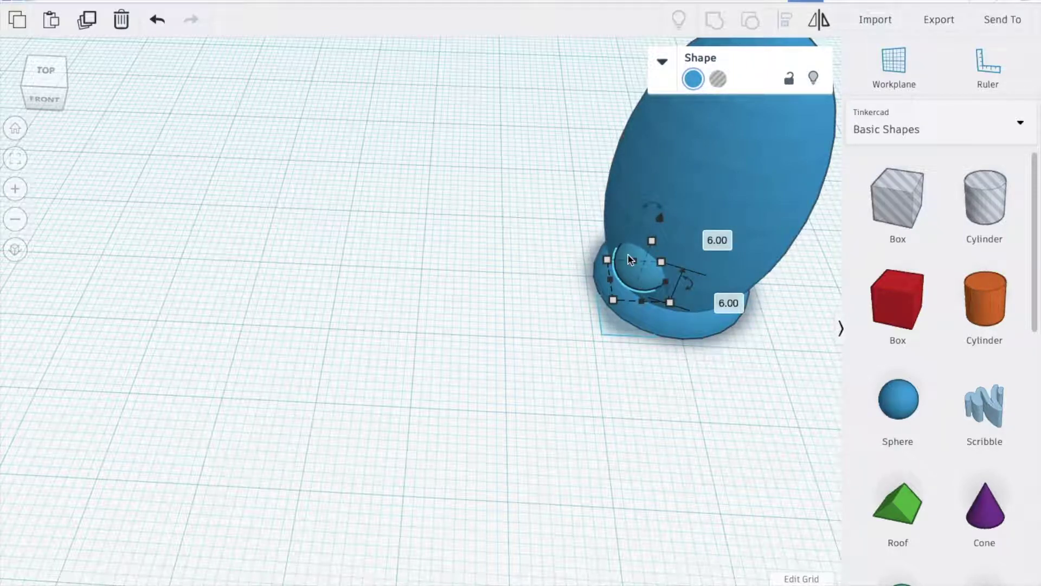
Duplicate the small sphere and move the copy to the opposite side of the body as the second eye
click(87, 20)
click(471, 225)
click(618, 282)
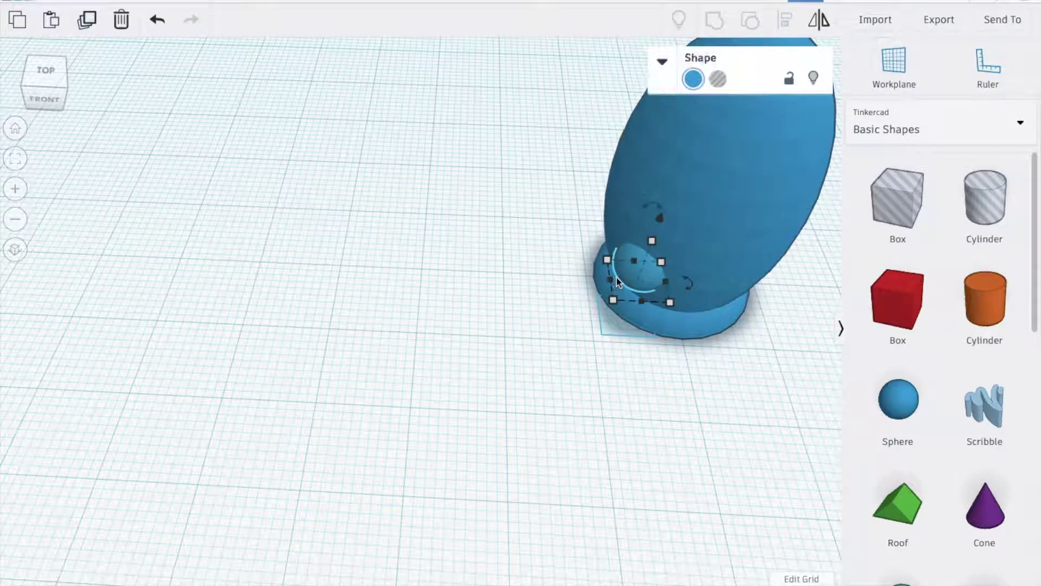
drag(630, 271, 747, 282)
Group the body with both small spheres and view the result from the front corner
right_drag(757, 395, 489, 136)
drag(467, 120, 753, 496)
click(715, 20)
right_drag(375, 337, 587, 234)
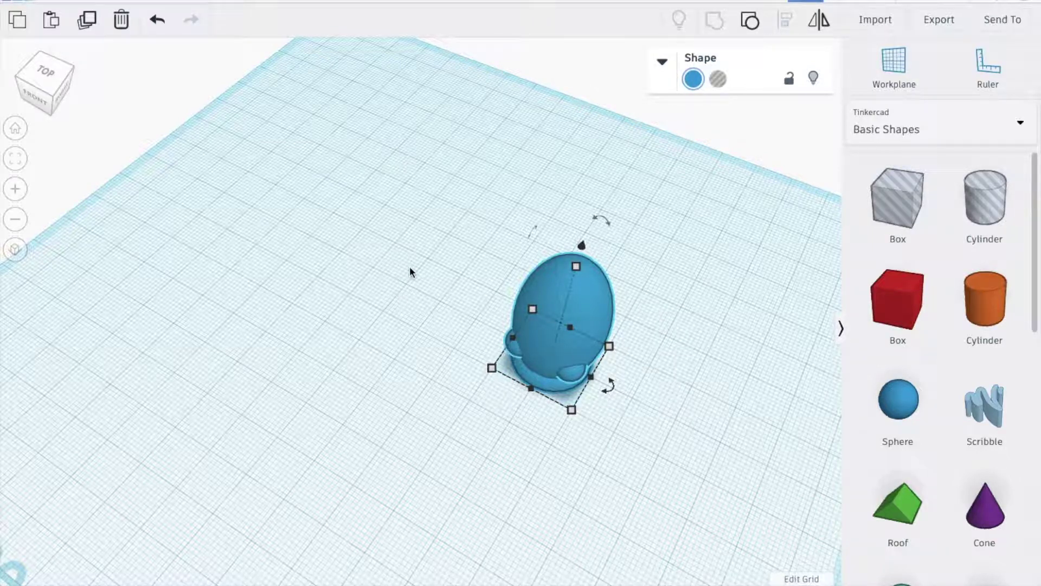
Place a solid cylinder behind the body with 64 sides and flatten it to a height of 1.5 mm
drag(979, 297, 383, 261)
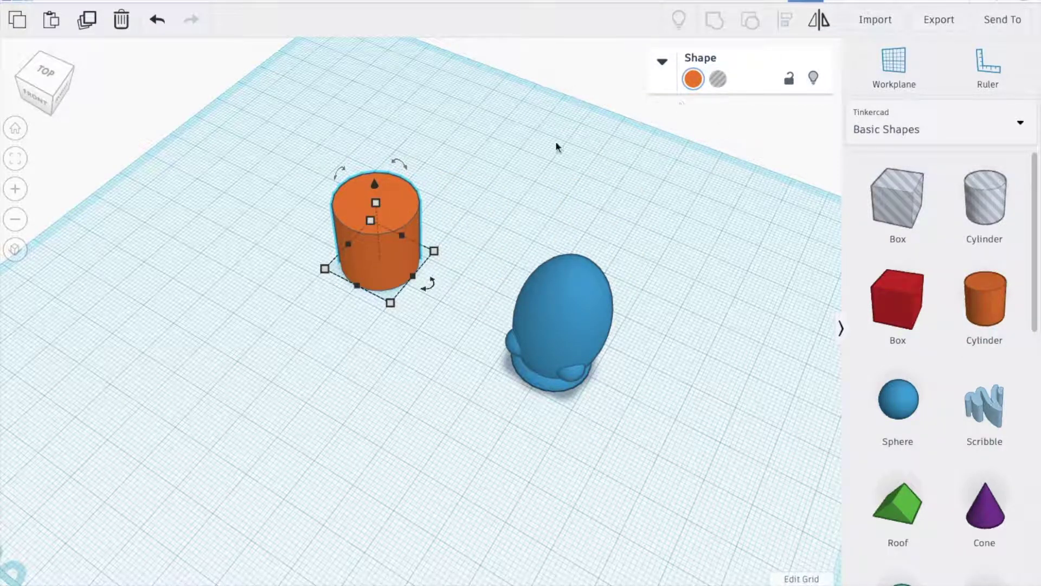
click(662, 62)
drag(719, 194, 843, 198)
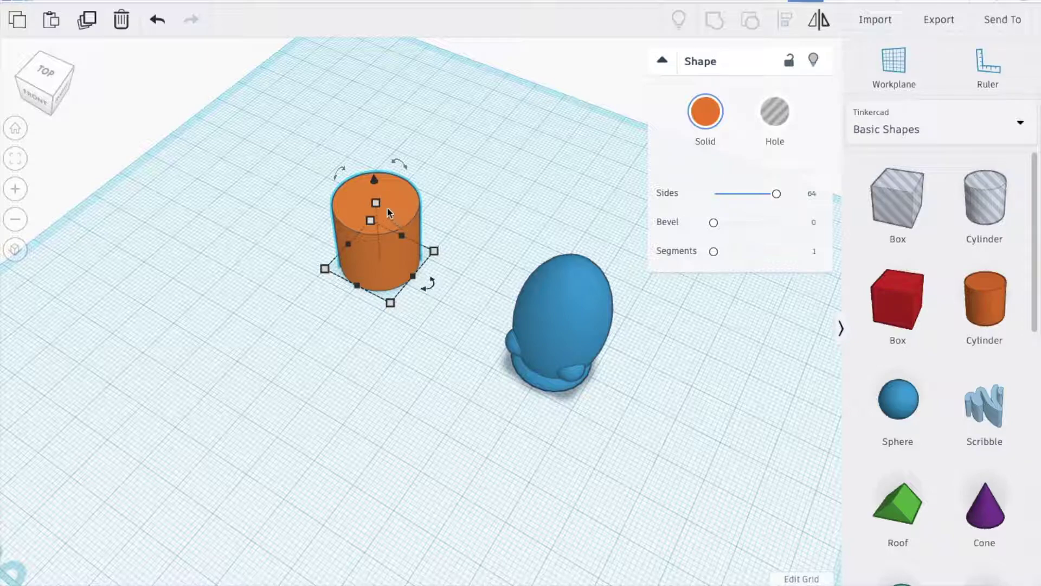
drag(376, 203, 379, 260)
click(454, 258)
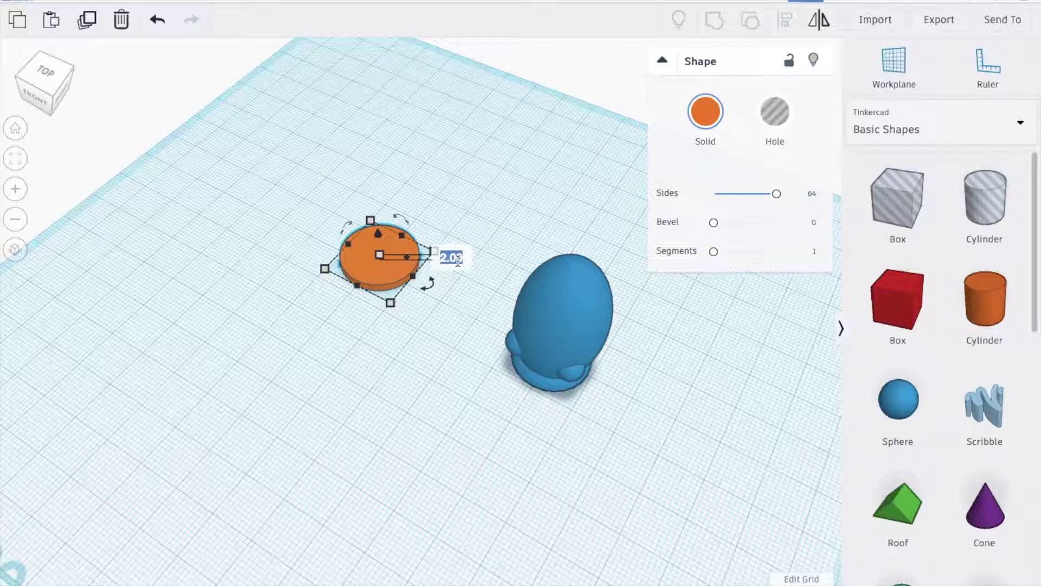
text(1.5)
key(Return)
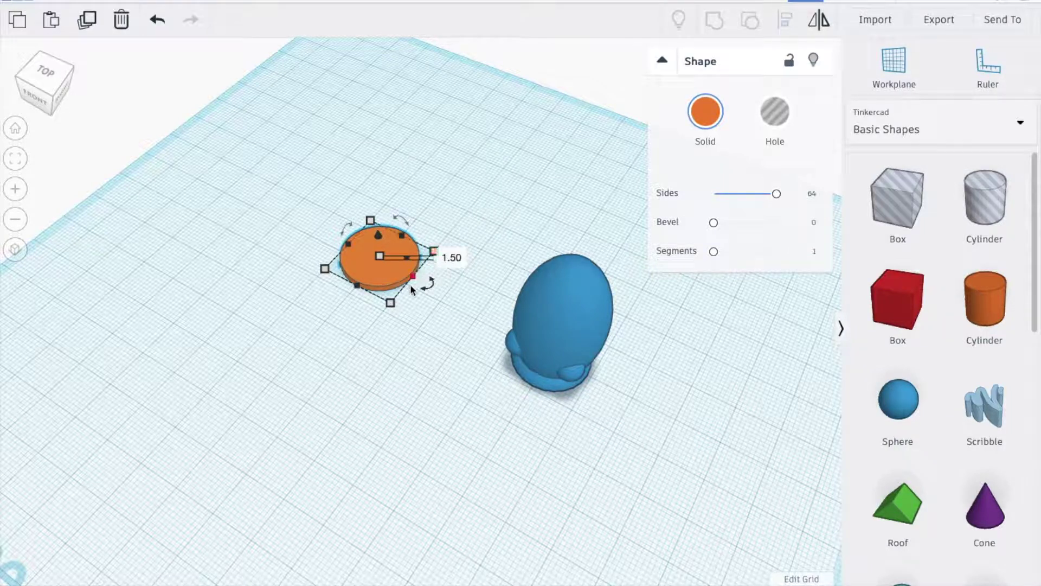
Set the flat cylinder's length and width to 18 mm each
mouse_move(390, 302)
click(476, 308)
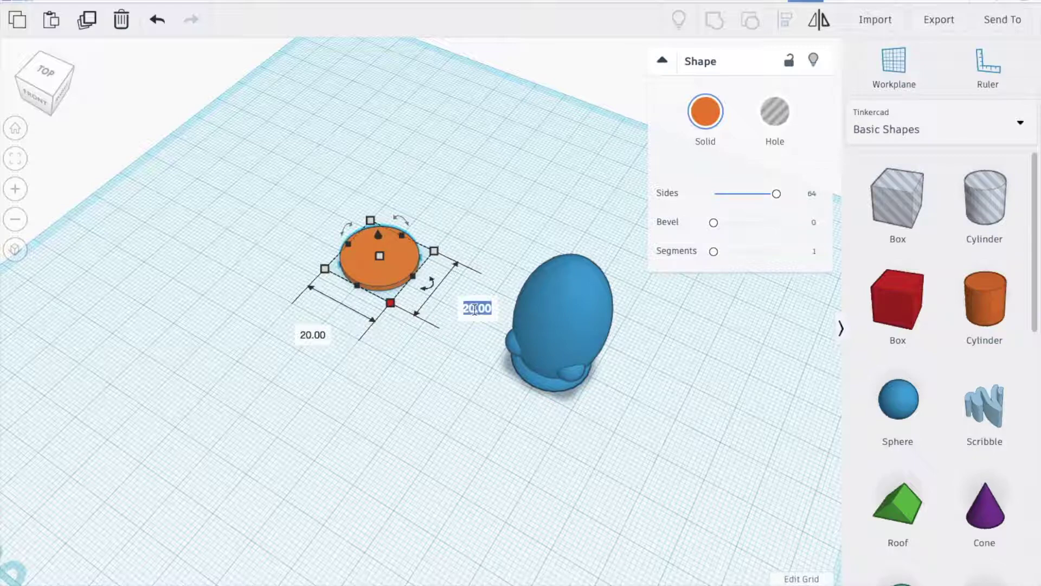
text(18)
click(312, 336)
text(18)
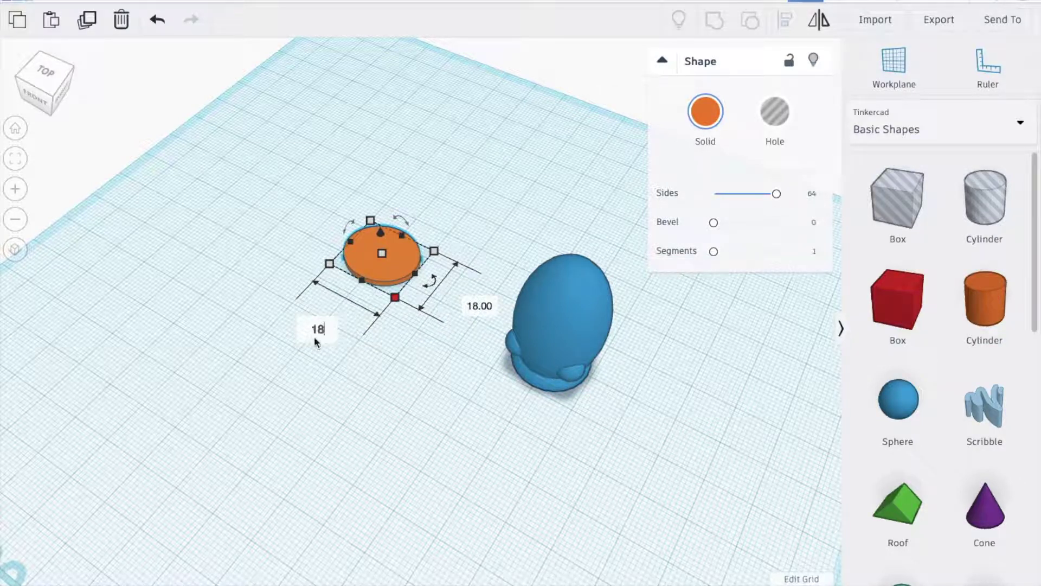
key(Return)
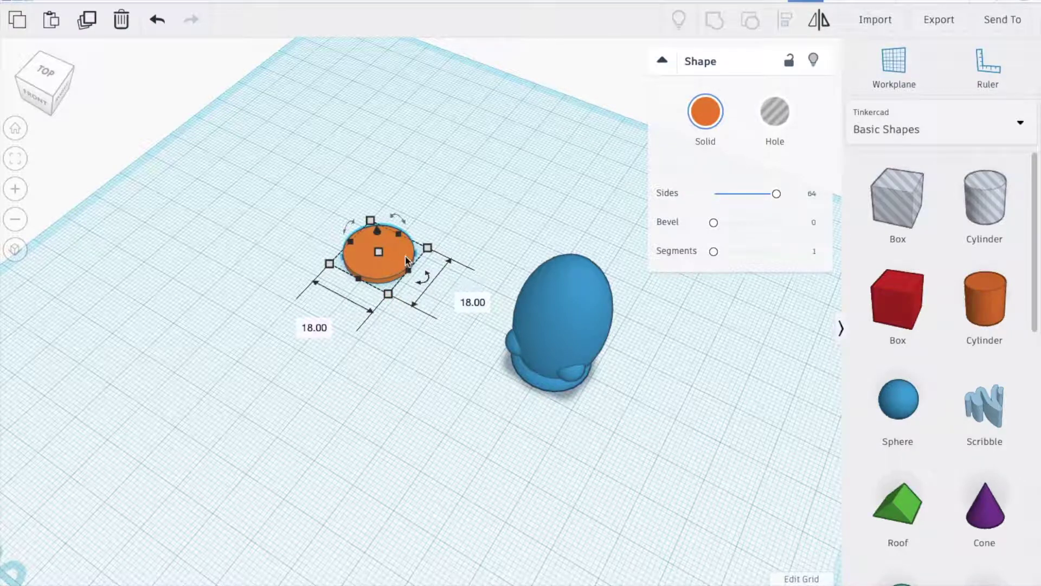
Duplicate the disc, turn the copy into a hole, offset it slightly and group both to cut a crescent
click(90, 22)
click(777, 123)
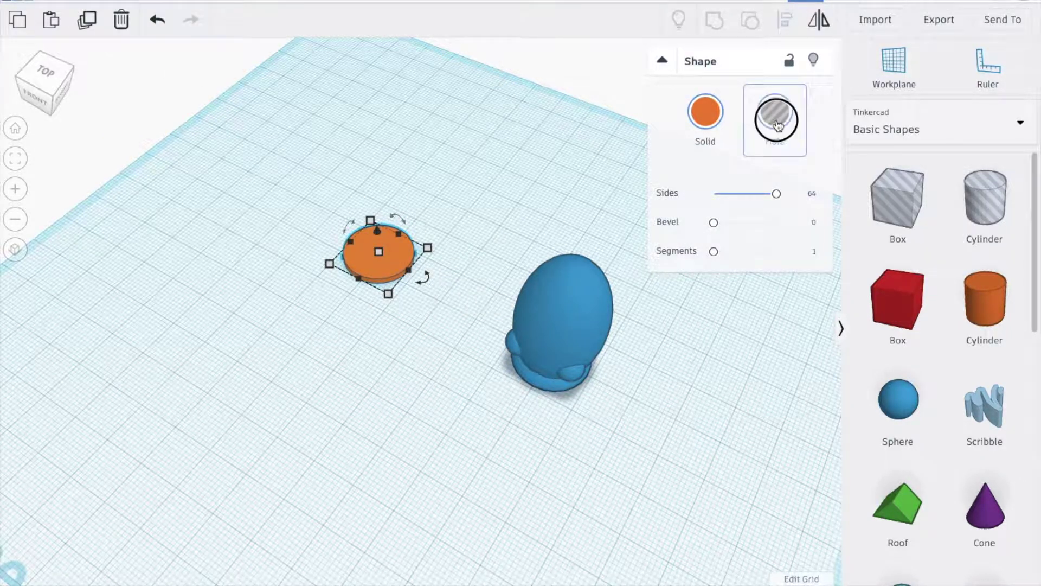
drag(368, 243, 379, 234)
drag(289, 171, 451, 310)
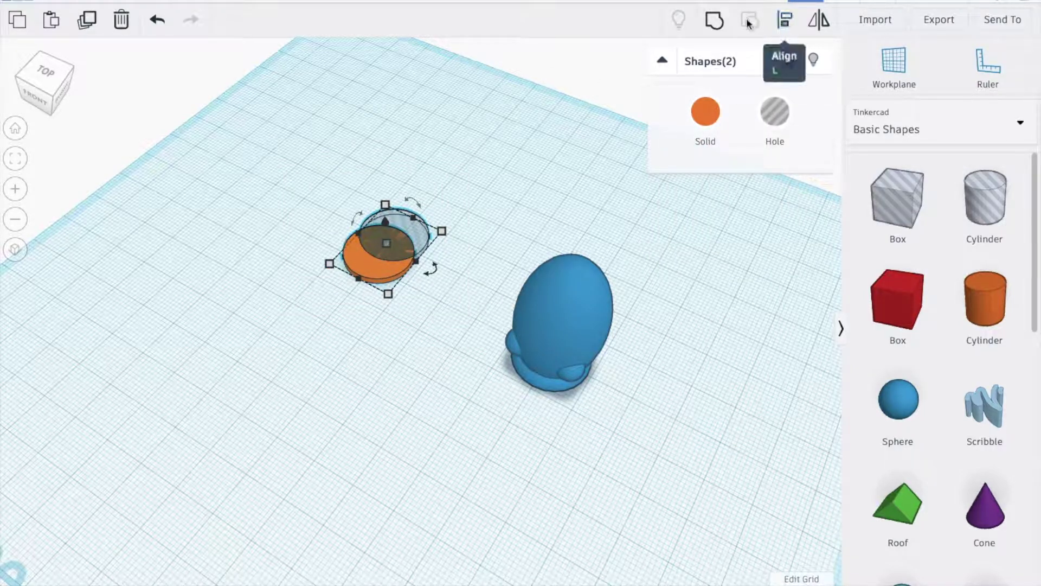
click(712, 22)
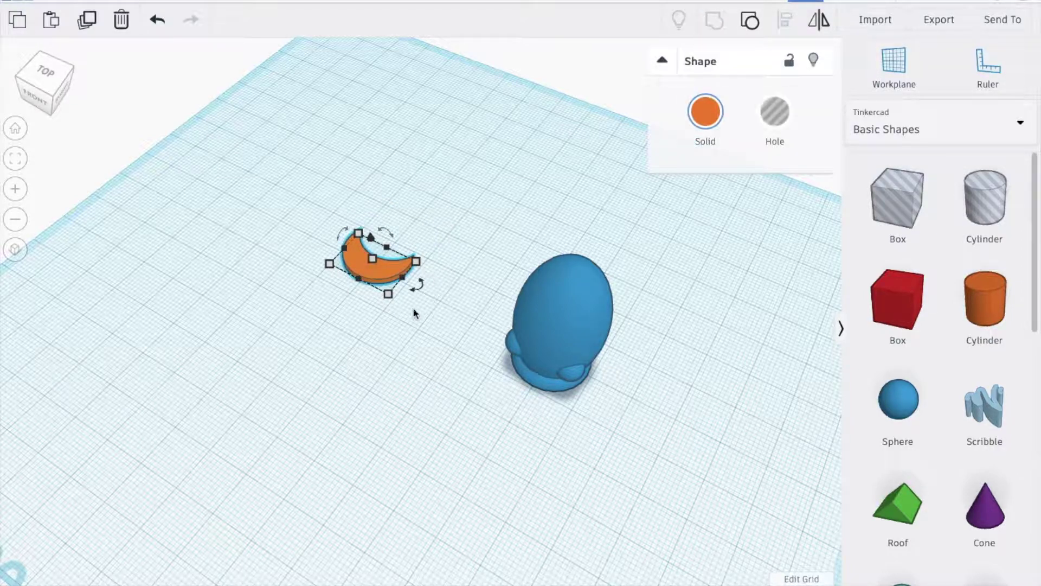
click(411, 346)
Move the crescent next to the body's base and rotate it to stand on edge
drag(365, 274, 640, 374)
right_drag(640, 374, 488, 320)
right_drag(558, 402, 319, 418)
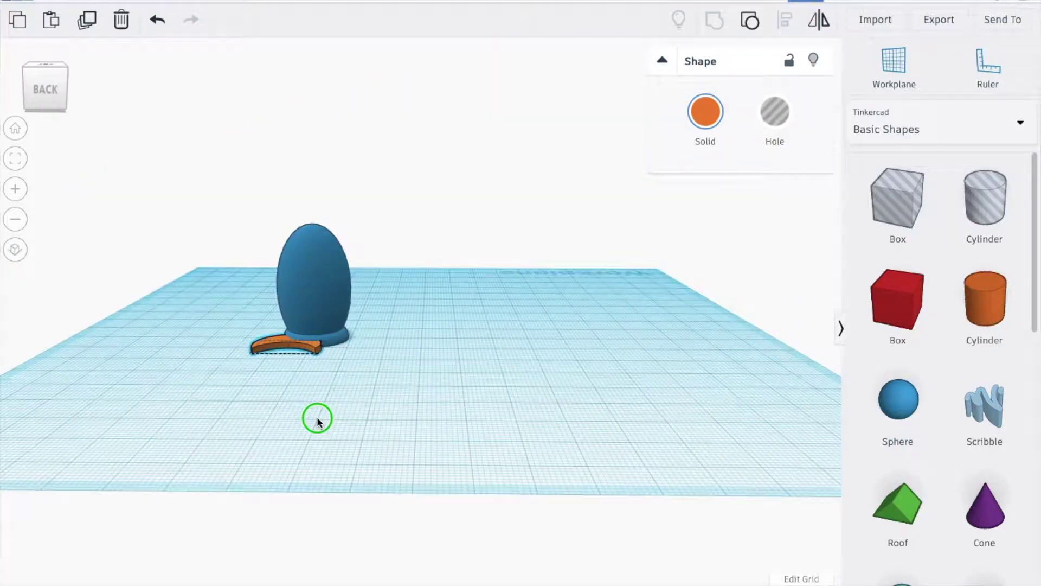
drag(296, 320, 261, 339)
right_drag(344, 382, 216, 348)
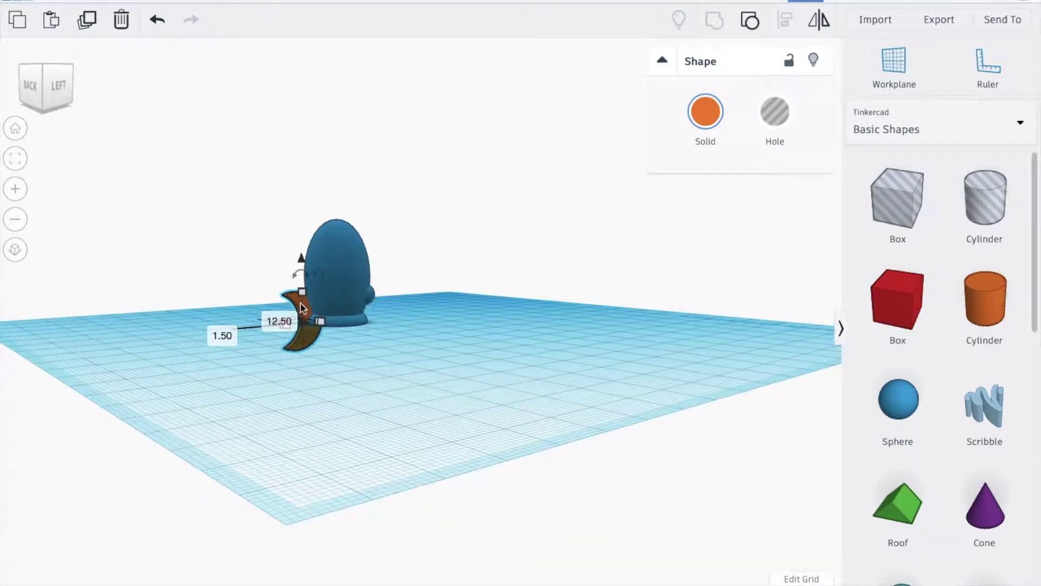
Rotate the crescent so its tips point upward and raise it to 25 mm above the workplane
drag(305, 275, 327, 323)
right_drag(226, 293, 312, 324)
drag(283, 314, 291, 200)
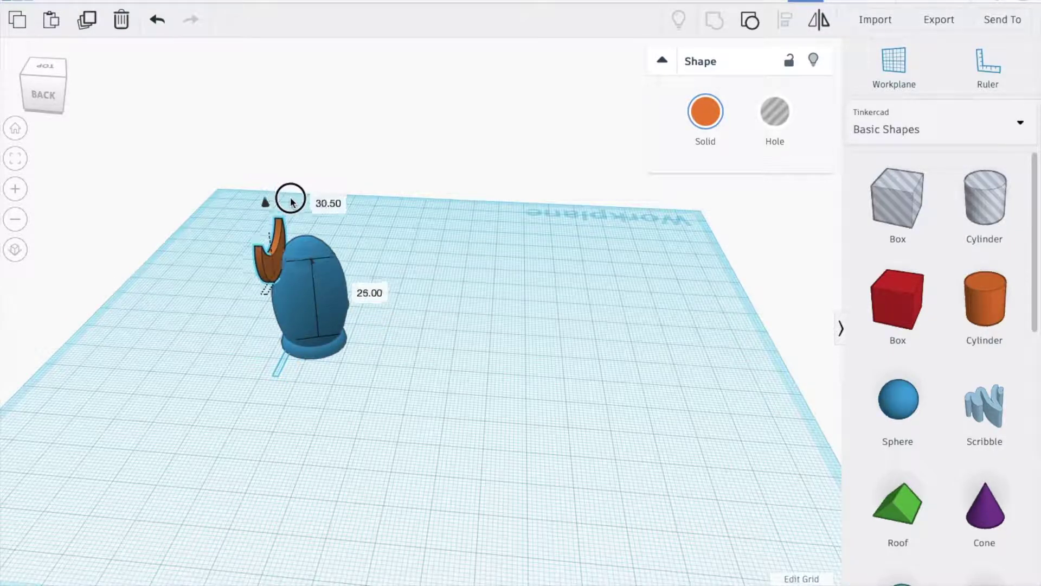
right_drag(232, 314, 216, 251)
Align the crescent and the body on their centres in both horizontal directions
drag(215, 251, 445, 459)
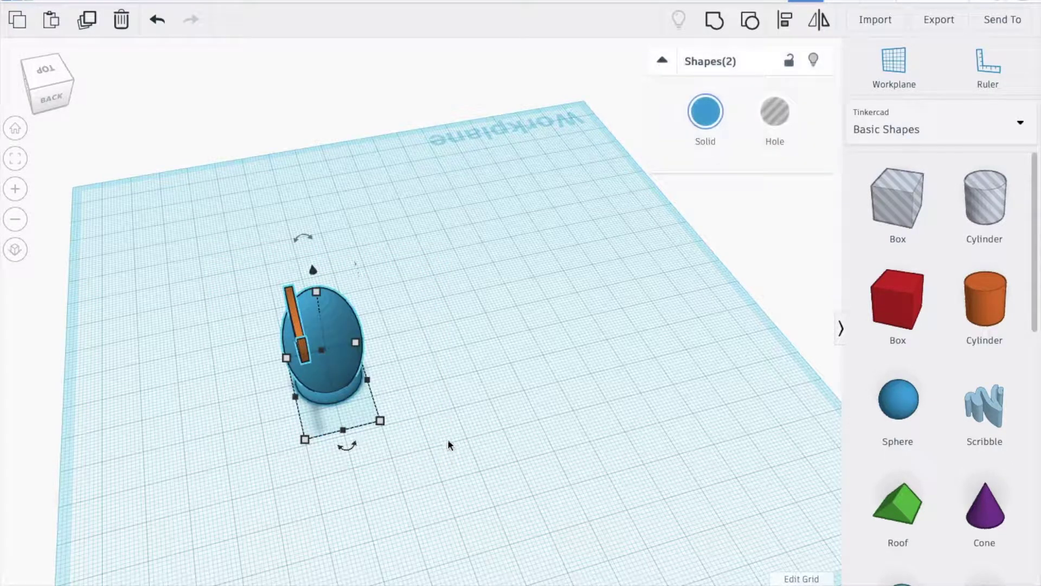
click(776, 25)
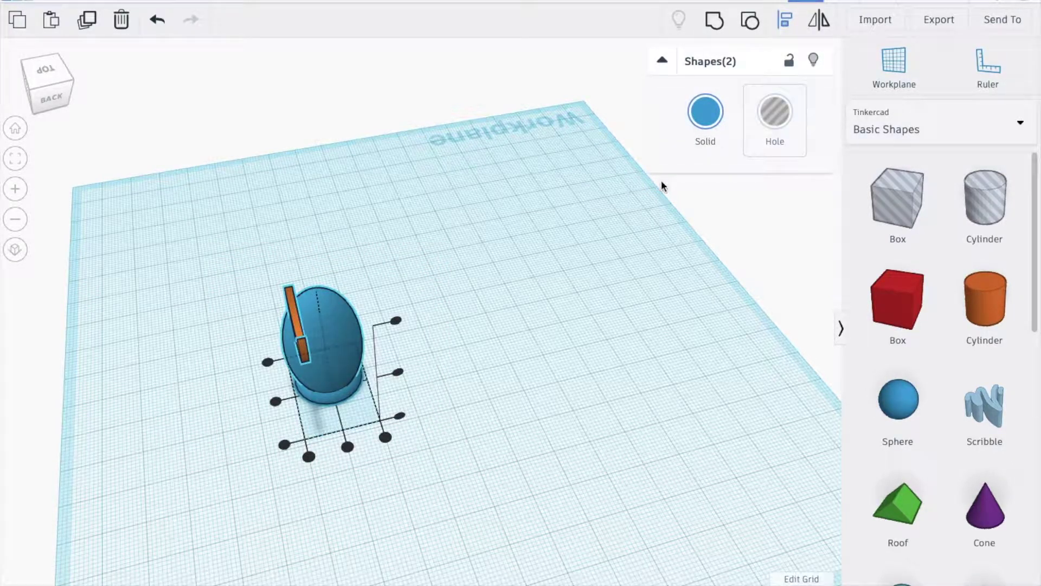
click(348, 446)
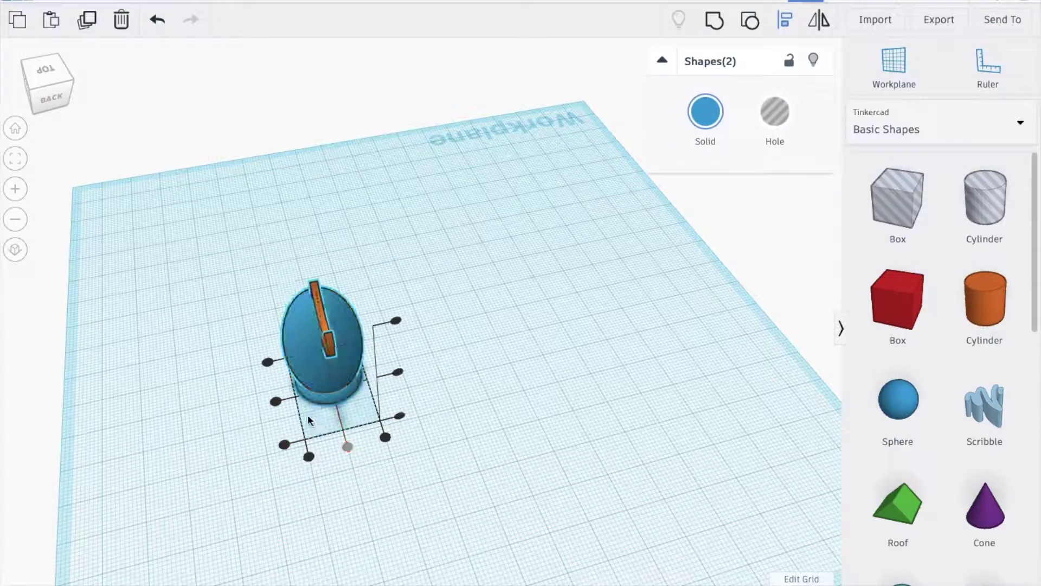
click(276, 402)
right_drag(331, 418, 481, 367)
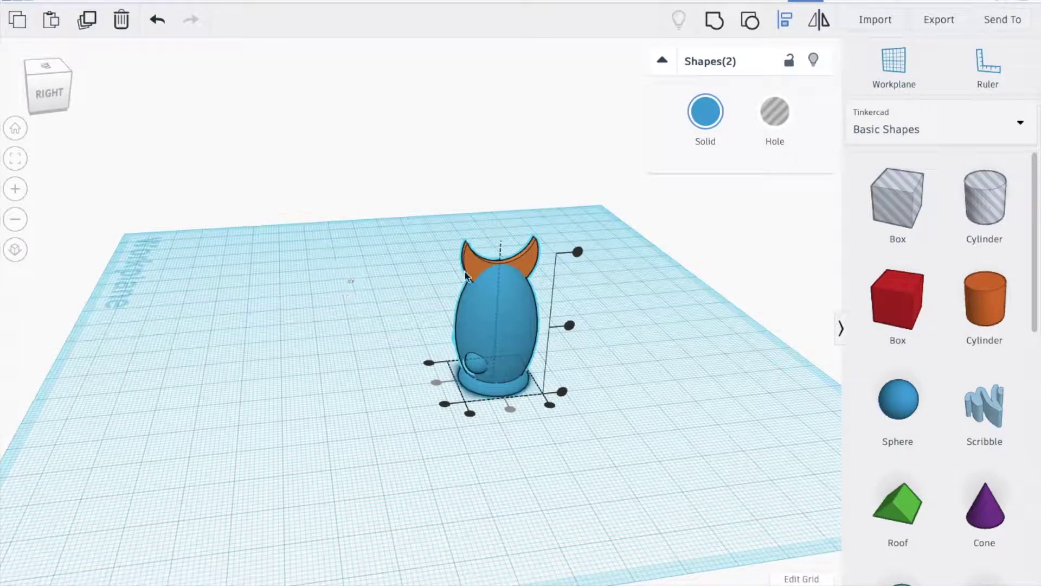
Raise the crescent tail by 1 mm, to 26 mm above the workplane, and deselect it
click(436, 298)
click(497, 252)
drag(502, 215, 502, 211)
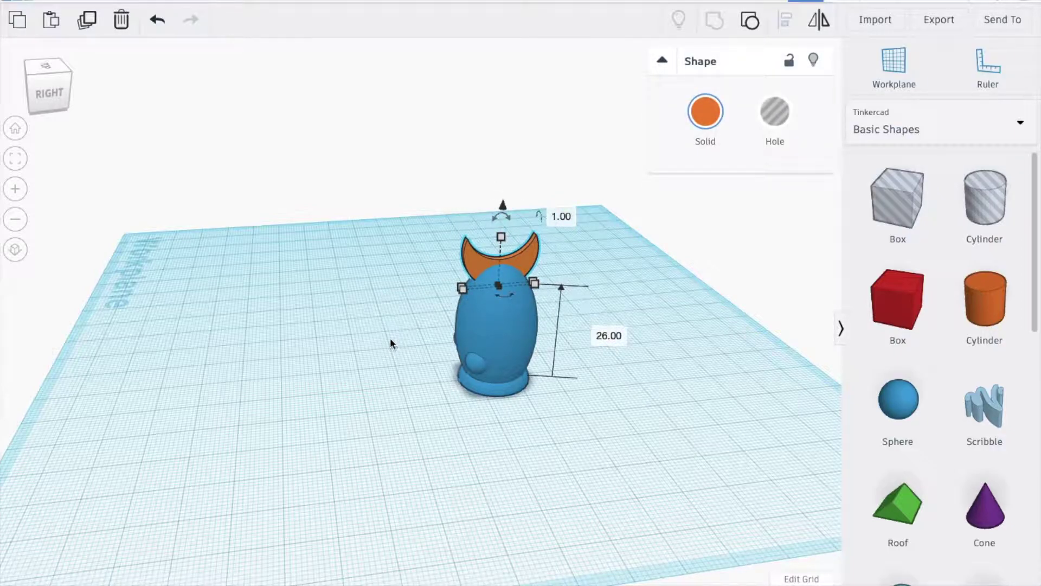
right_drag(356, 347, 308, 312)
drag(317, 172, 314, 233)
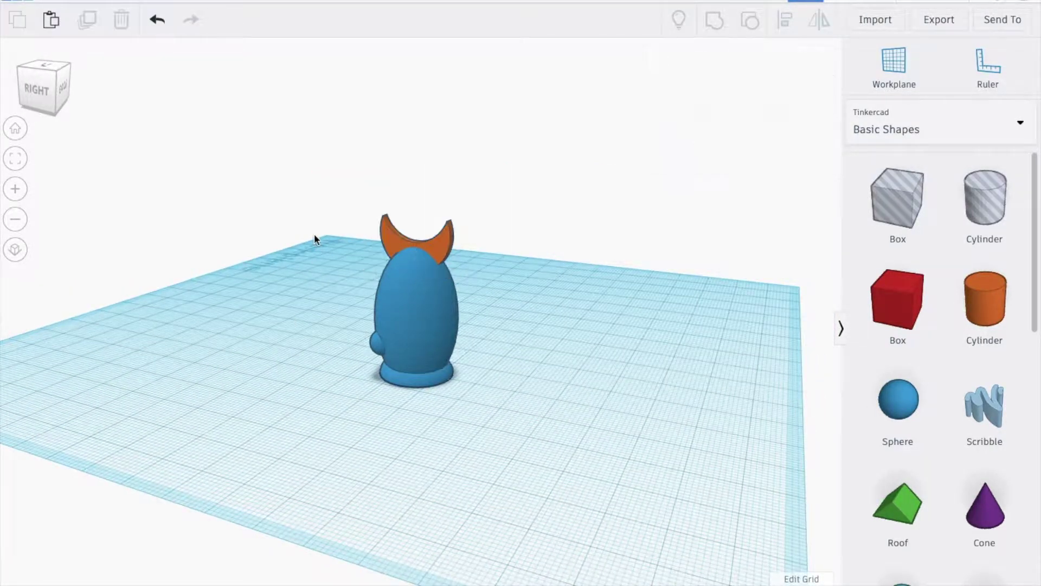
Copy the crescent tail, then group the original with the body
click(392, 239)
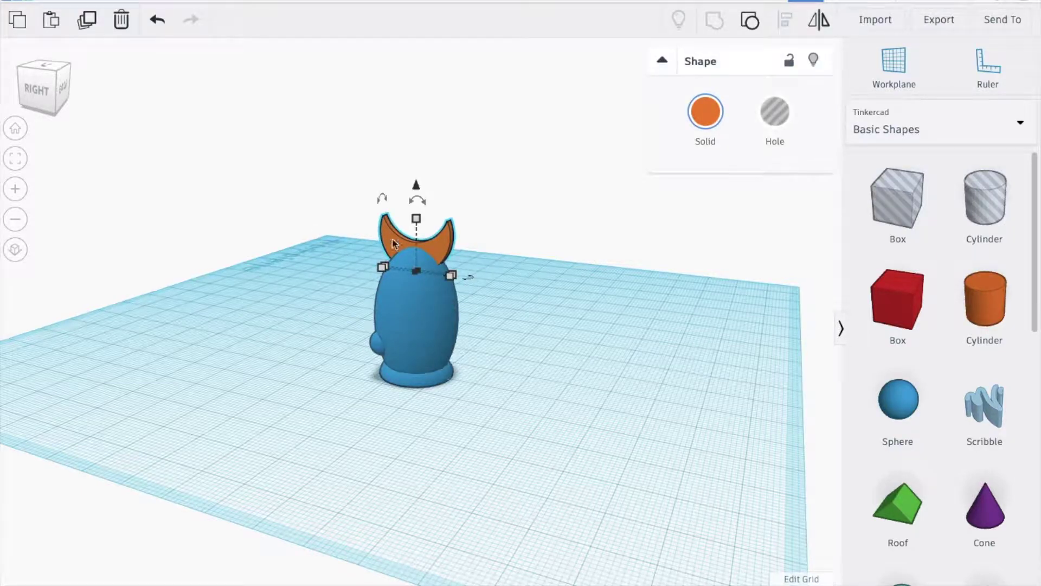
drag(337, 190, 543, 460)
click(715, 19)
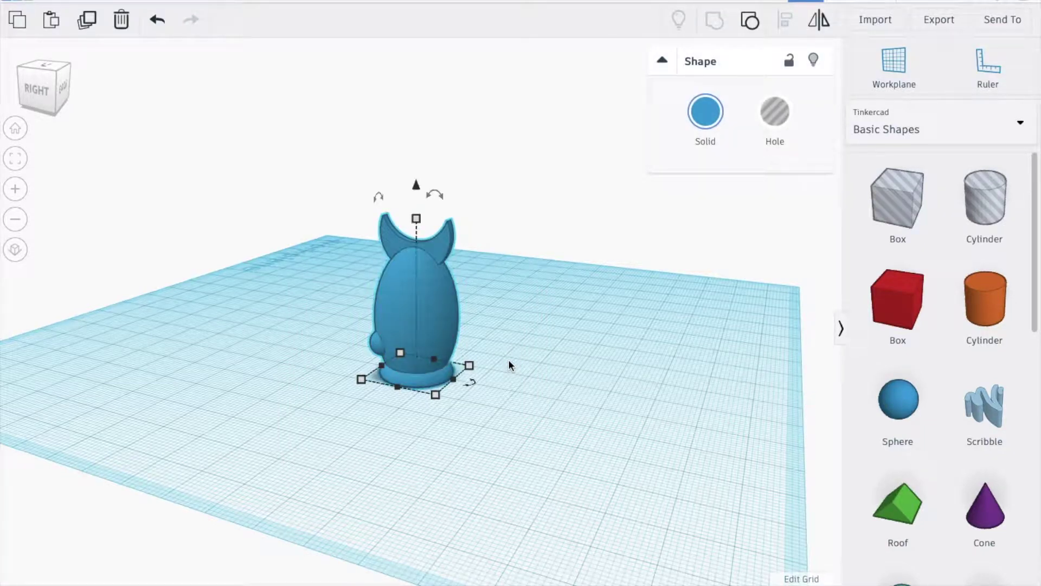
Paste the copied crescent and rotate it 30° about its vertical axis to form a side fin
key(ctrl+v)
right_drag(586, 347, 373, 399)
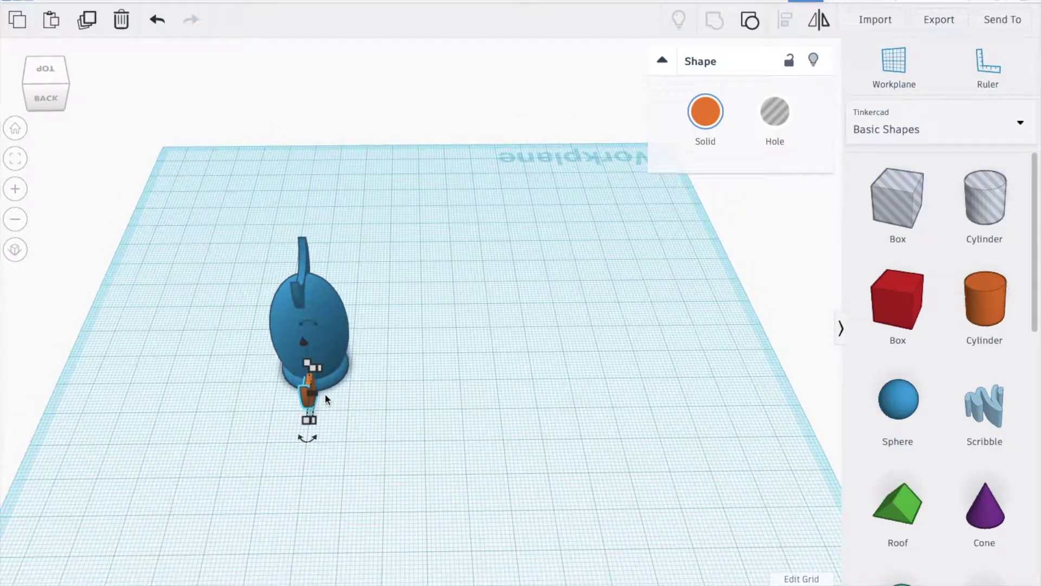
click(311, 437)
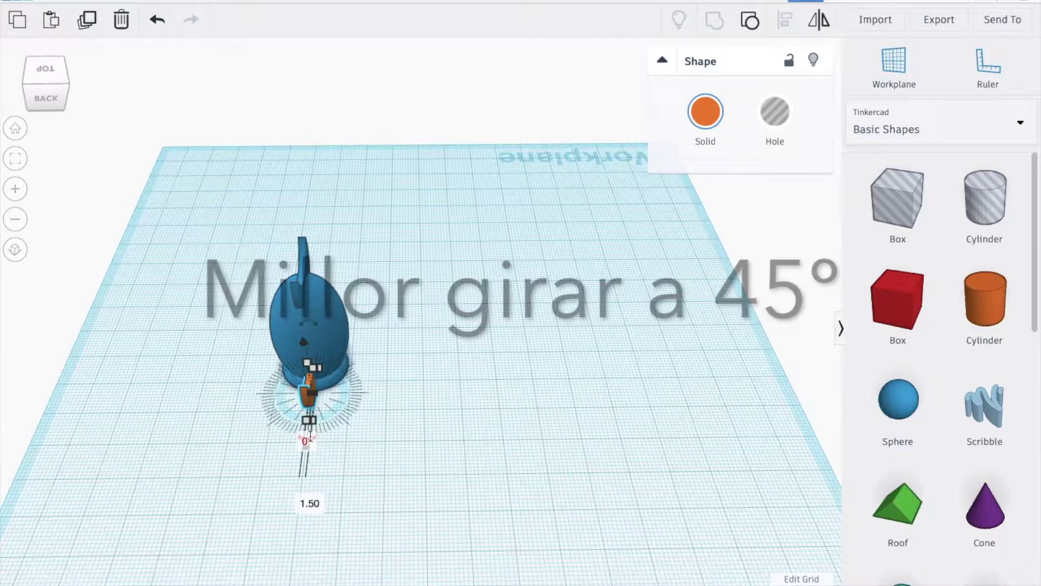
double_click(314, 437)
click(339, 431)
click(310, 439)
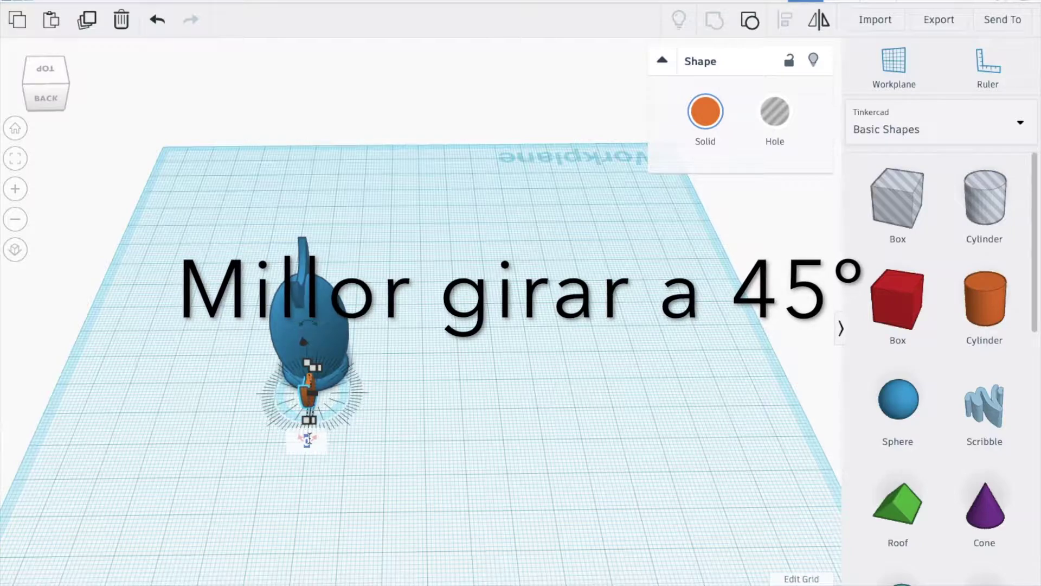
text(30)
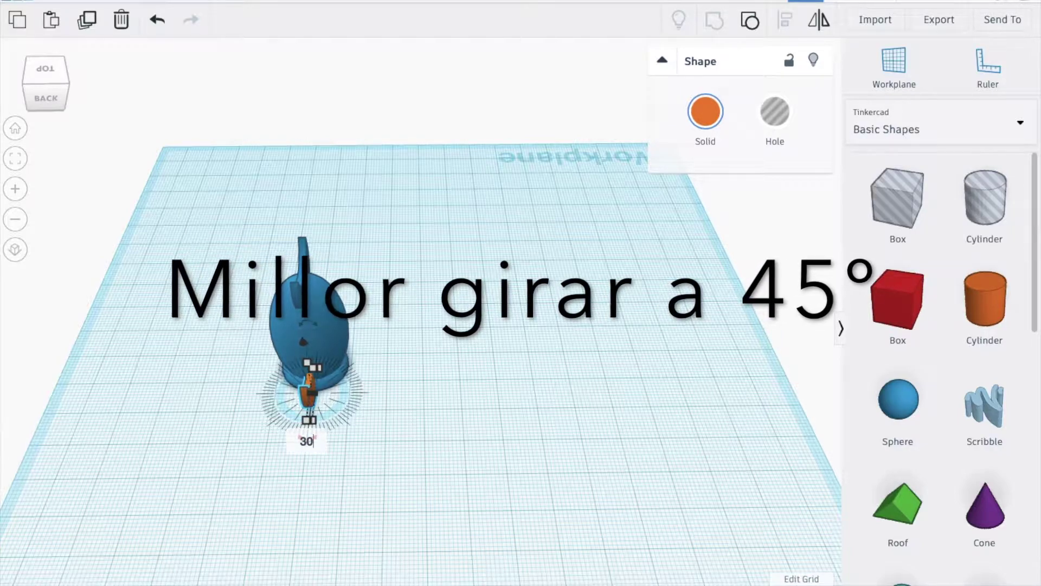
key(Return)
Move the rotated crescent against one side of the body, then make a duplicate of it mirrored across the body's width
click(301, 391)
drag(301, 391, 282, 377)
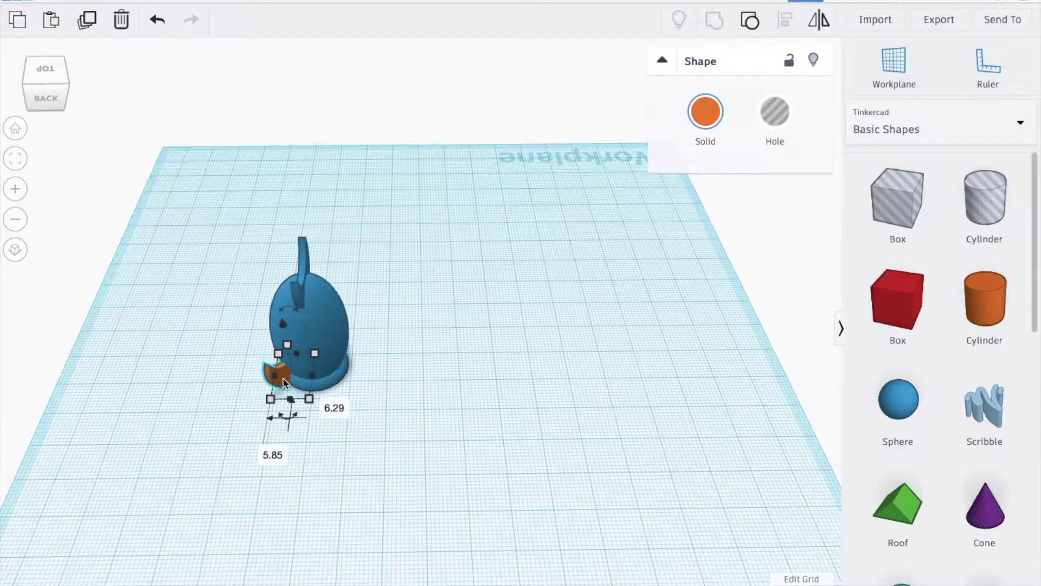
click(87, 20)
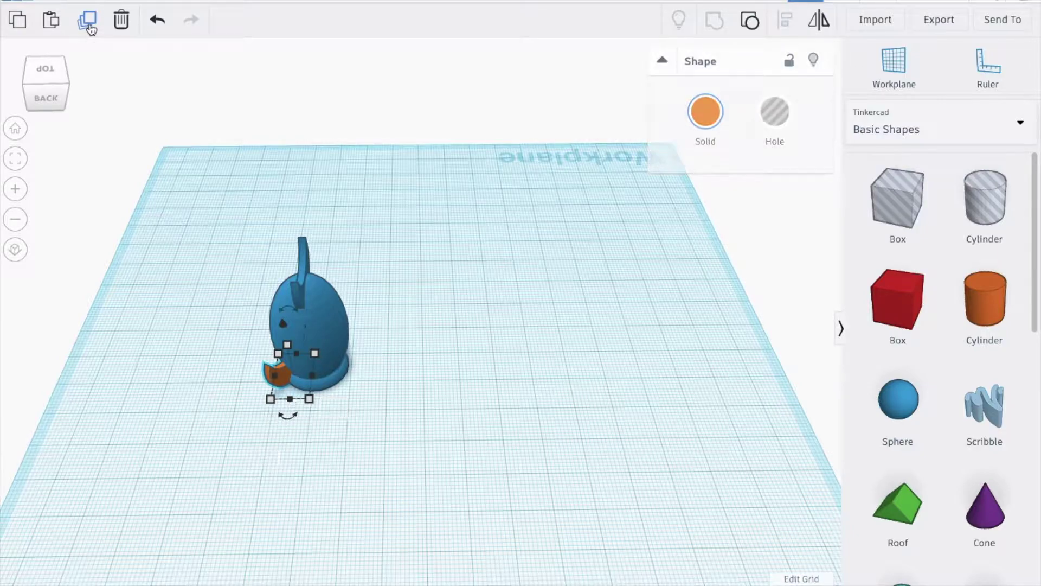
click(821, 22)
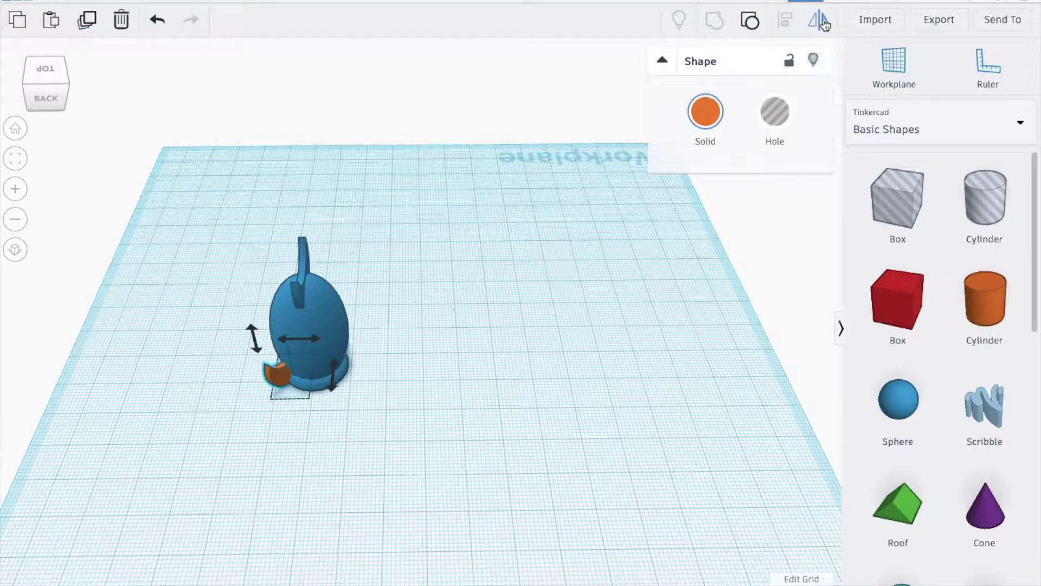
click(298, 340)
scroll(272, 372, up, 5)
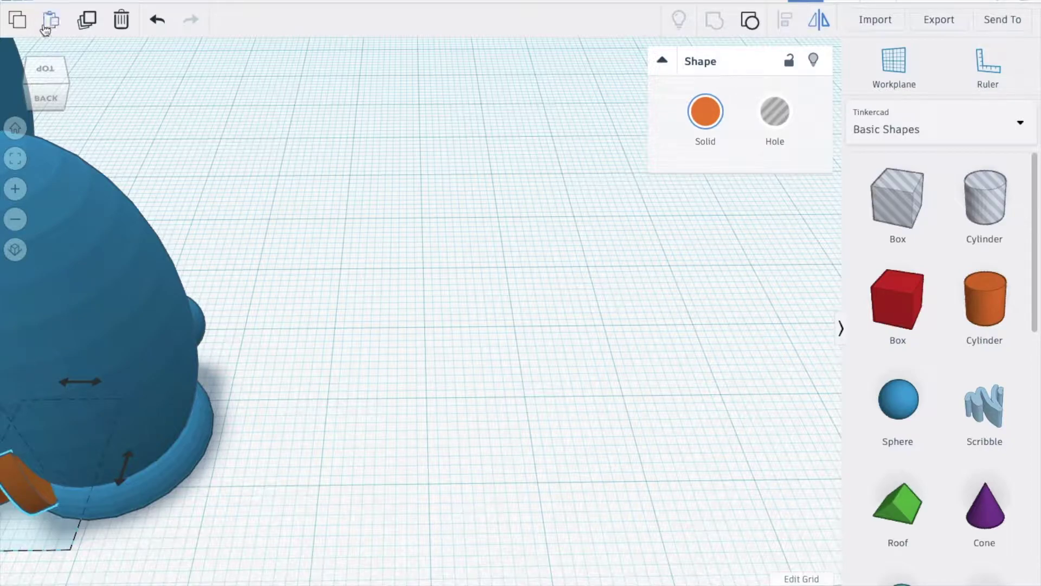
click(15, 159)
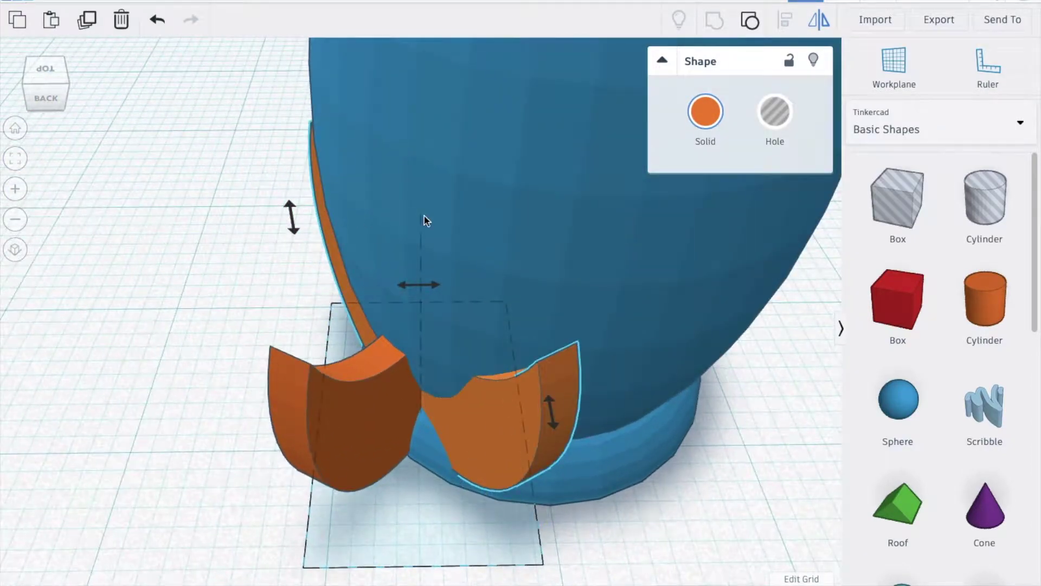
Move the mirrored fin to the opposite side of the body and shift the first fin 1 mm outward and 3 mm along the body
scroll(425, 216, down, 4)
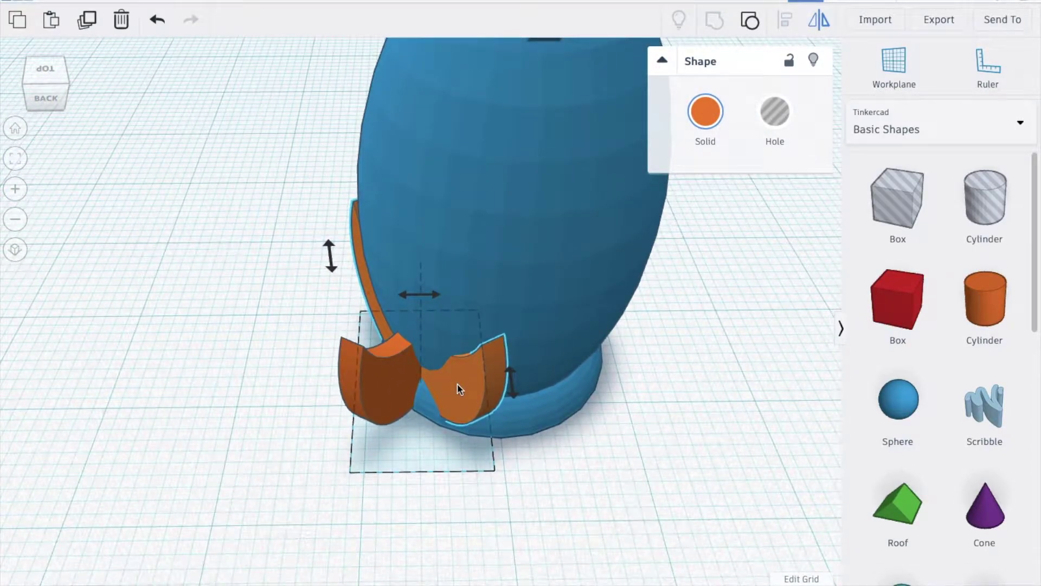
click(656, 476)
drag(472, 398, 622, 329)
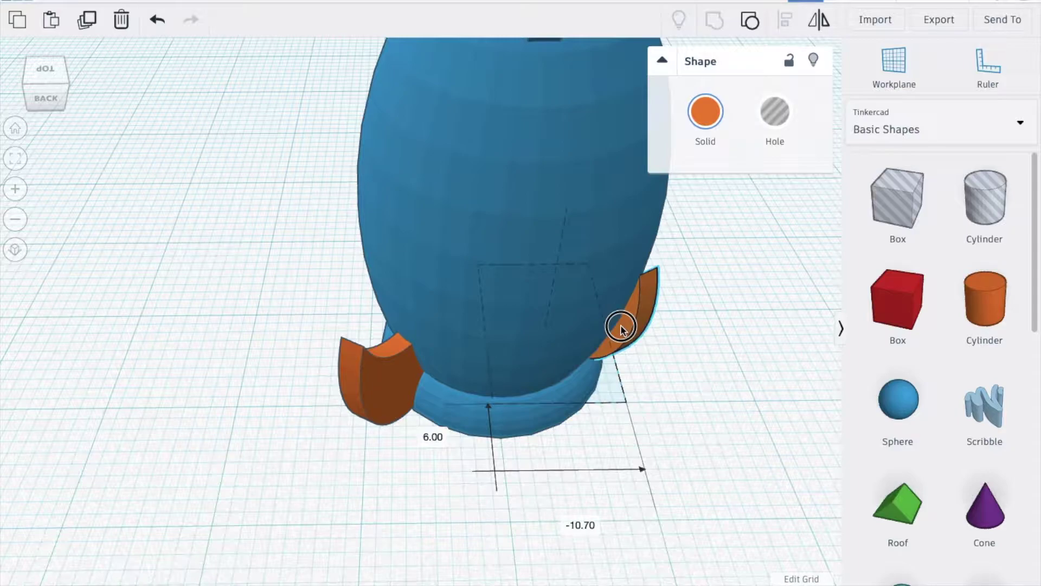
drag(622, 329, 650, 353)
drag(396, 394, 381, 357)
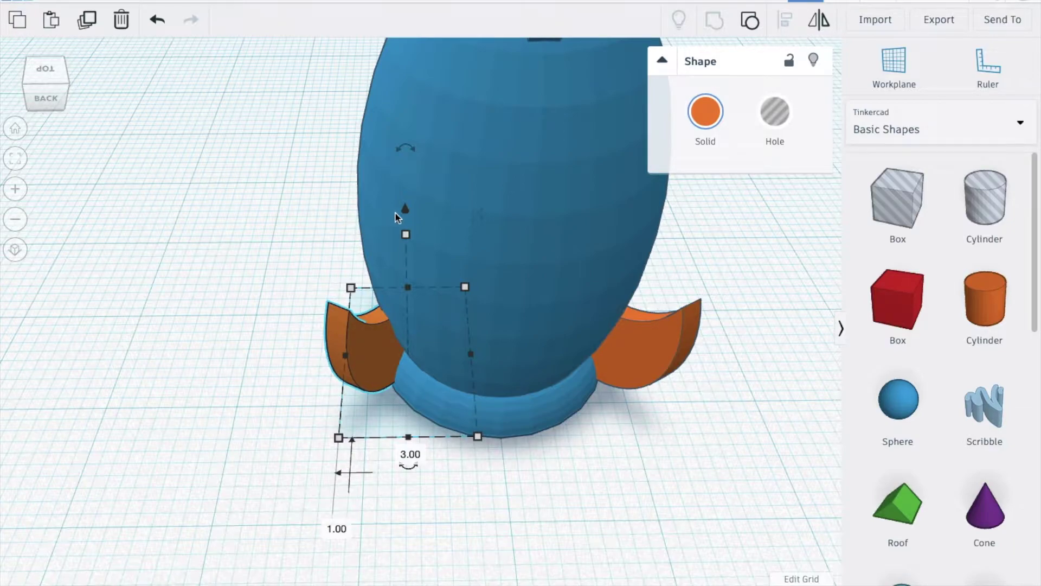
Raise both side fins from the base to higher up the body's flanks
drag(406, 211, 412, 51)
right_drag(322, 127, 571, 304)
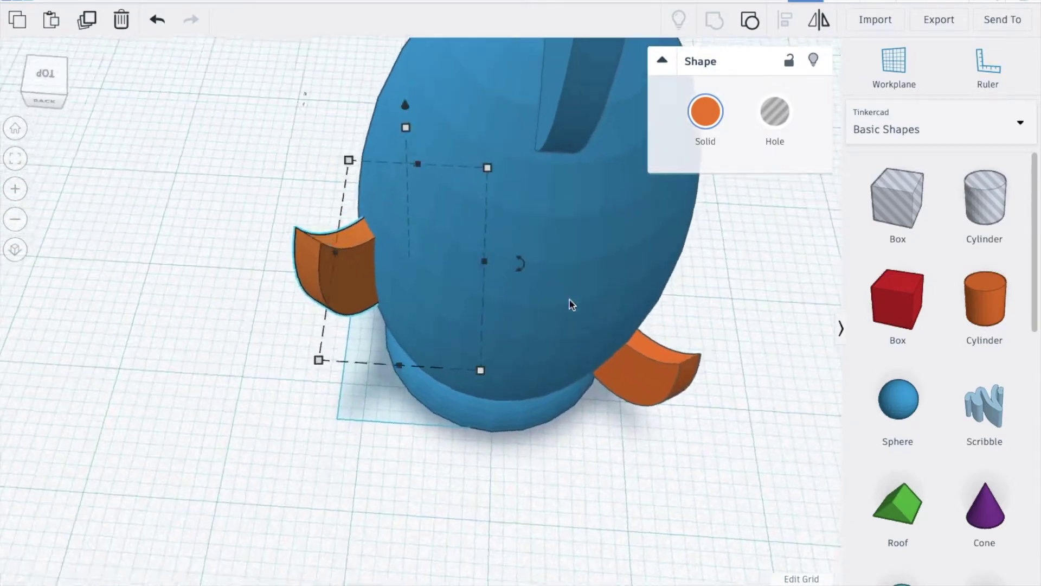
click(654, 383)
drag(623, 249, 640, 152)
drag(642, 144, 643, 141)
Select the body and both side fins and group them into one shape
scroll(625, 396, down, 5)
right_drag(621, 402, 602, 414)
scroll(600, 414, down, 5)
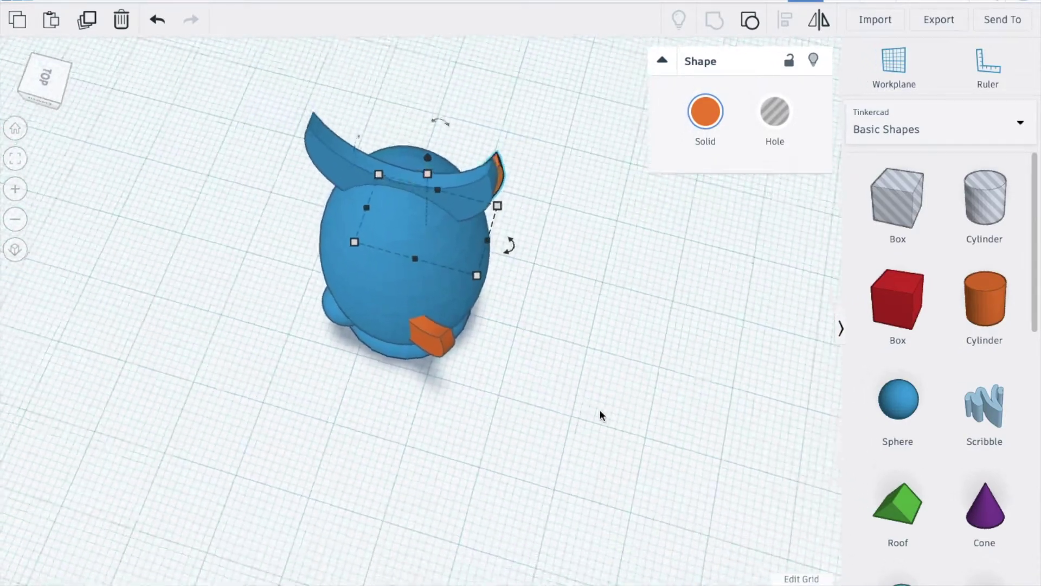
drag(266, 117, 568, 432)
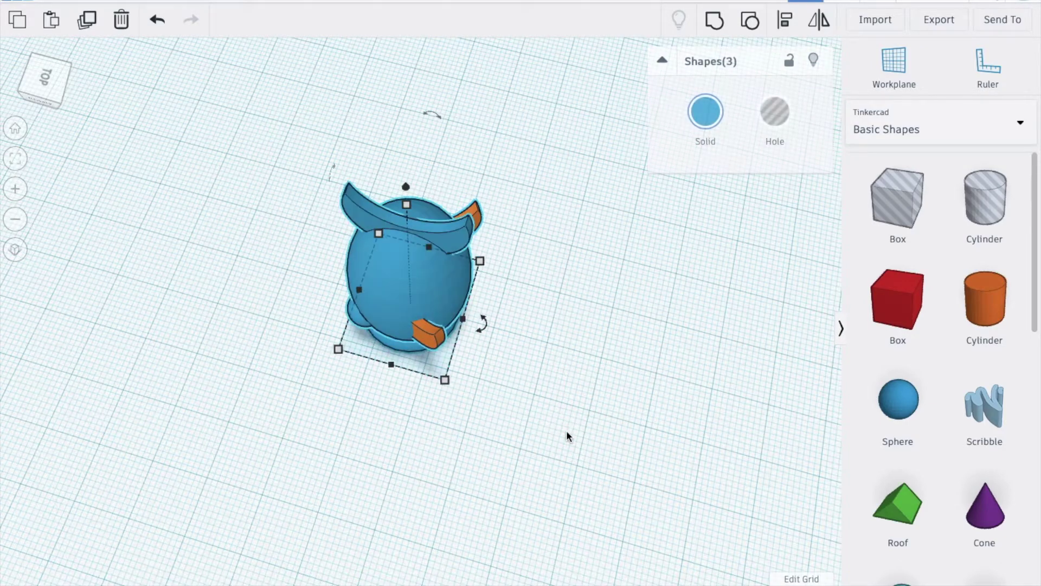
key(ctrl+g)
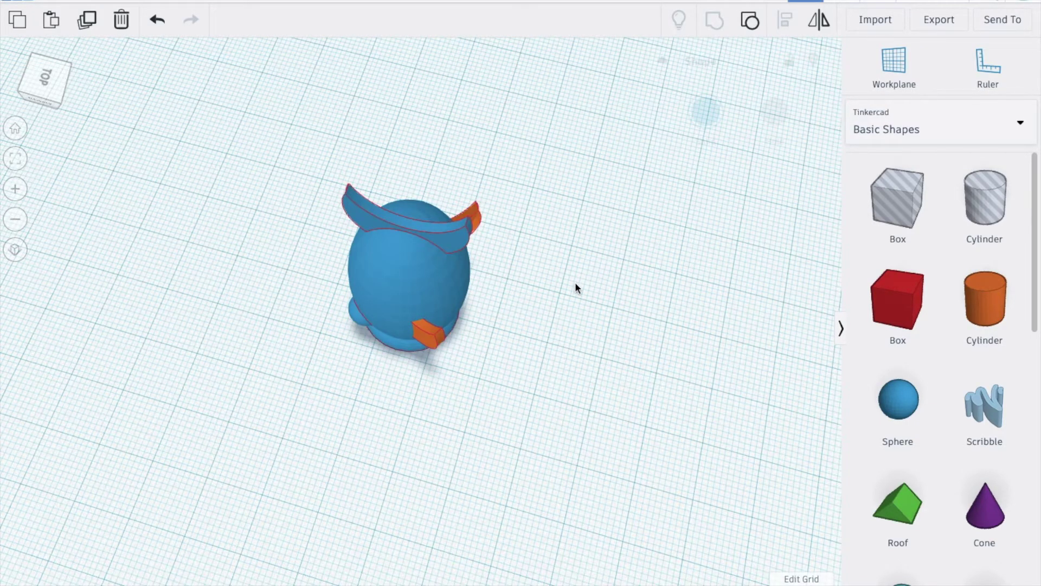